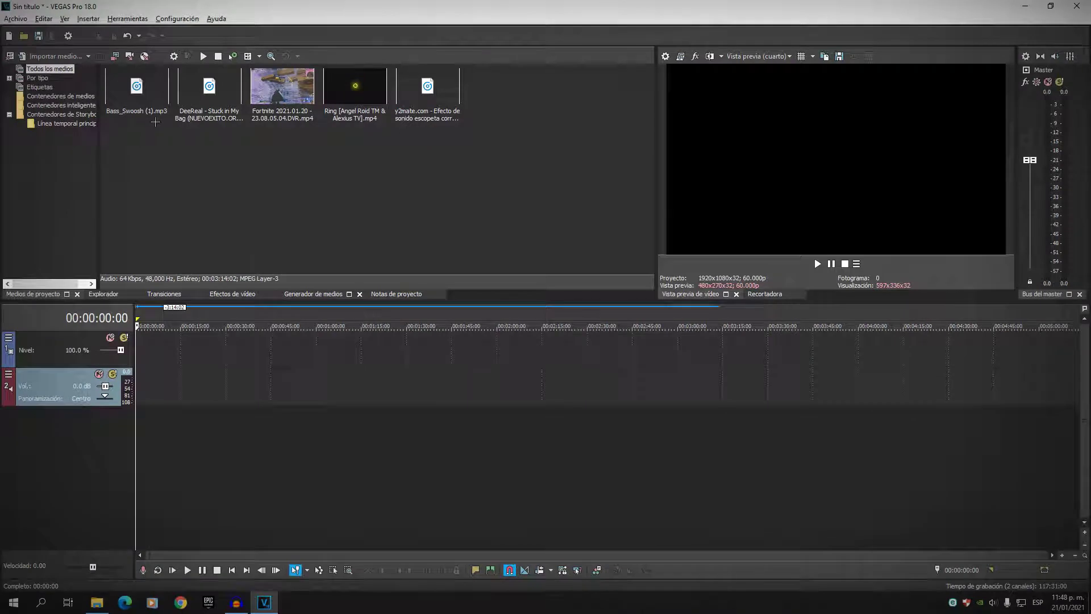
- Review the sound effects, song, gameplay video and Ring overlay in the project media, including the Ring clip's source folder Neones completos
{"action": "left_click", "coordinate": [146, 111]}
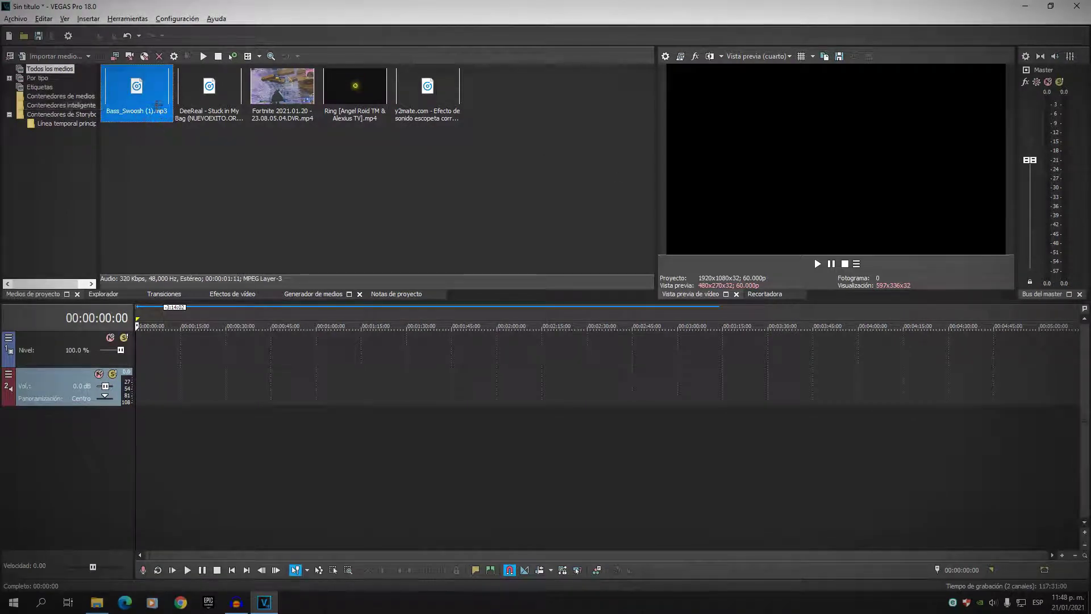
{"action": "key", "text": "Right"}
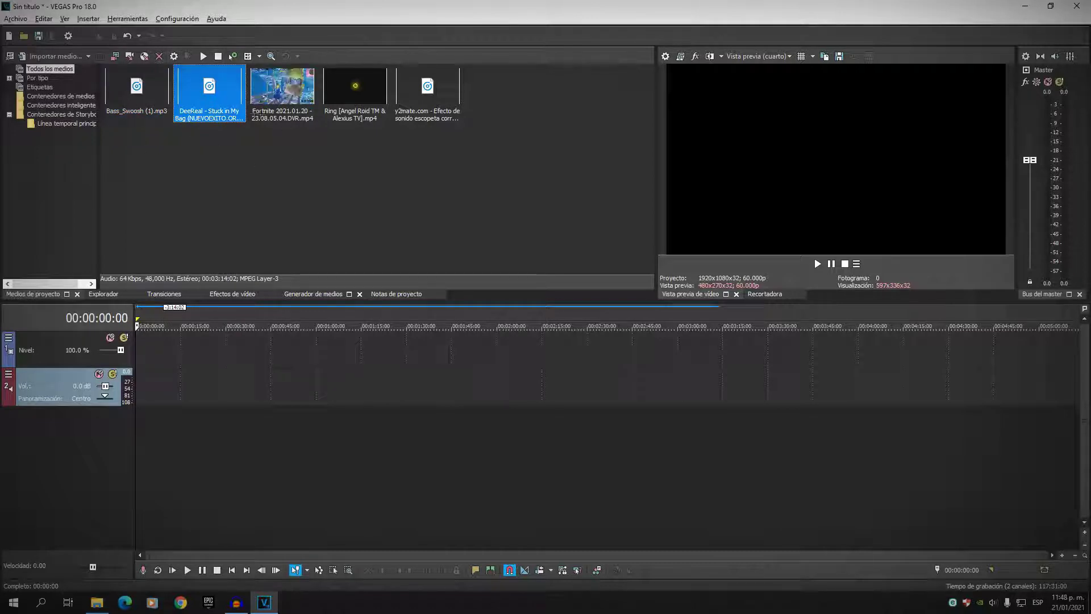
{"action": "key", "text": "Right"}
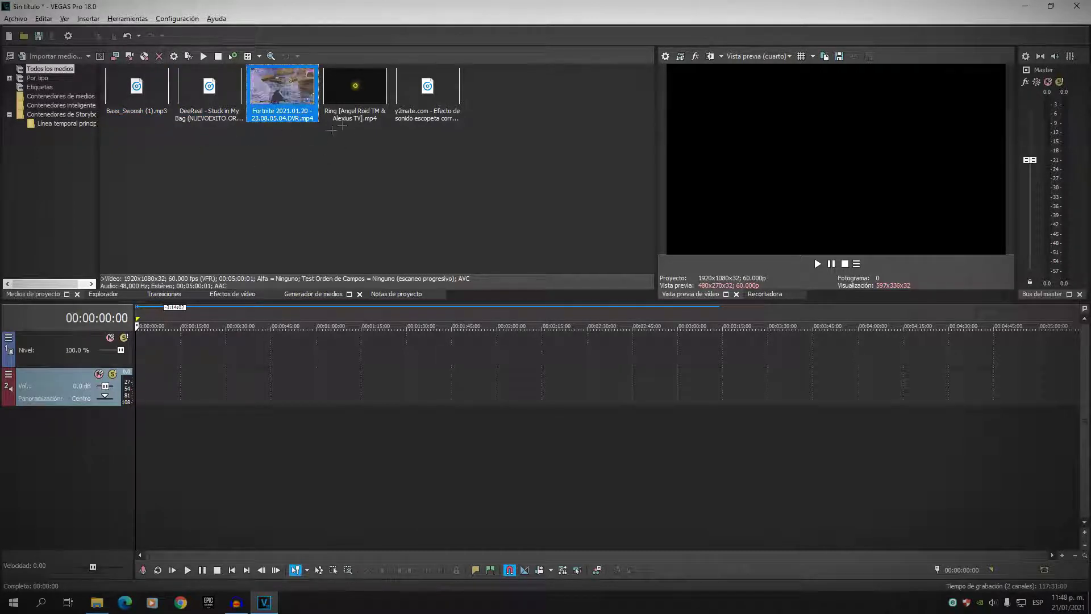
{"action": "left_click", "coordinate": [374, 112]}
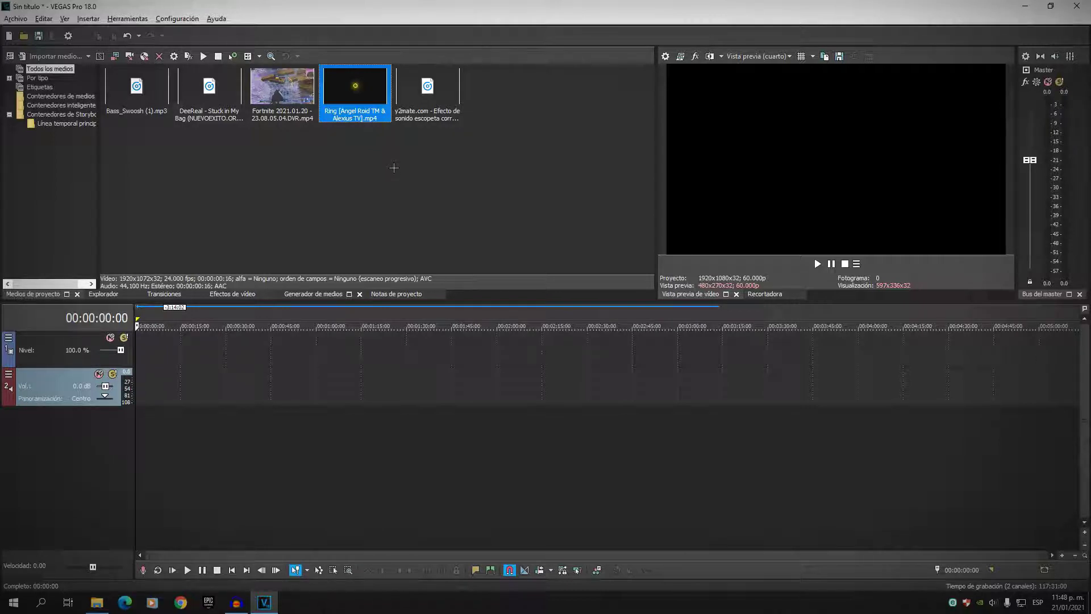
{"action": "key", "text": "alt+Tab"}
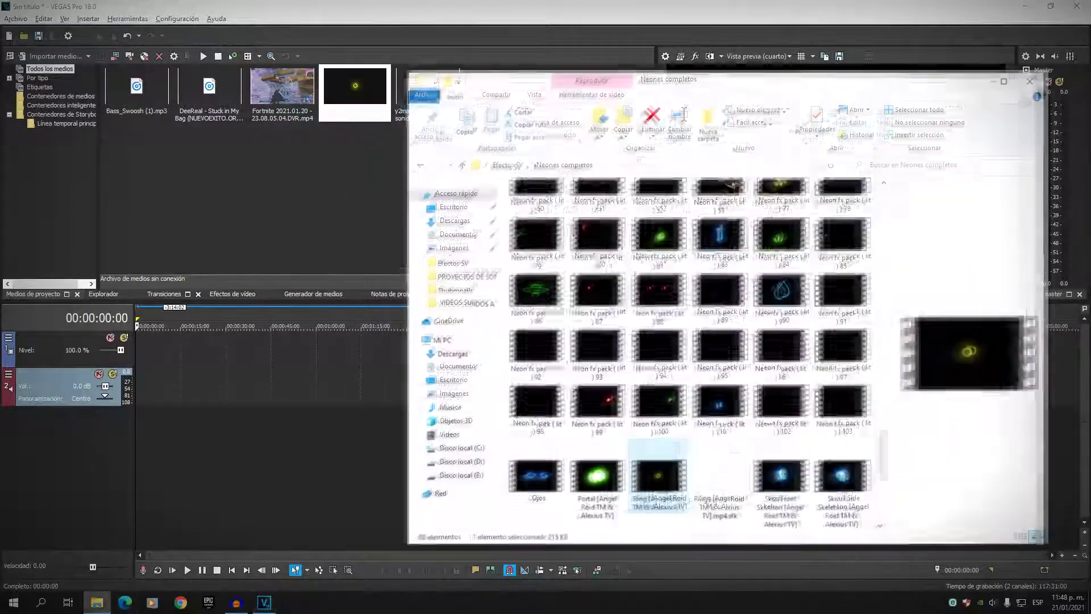
{"action": "left_click_drag", "start_coordinate": [885, 454], "coordinate": [854, 499]}
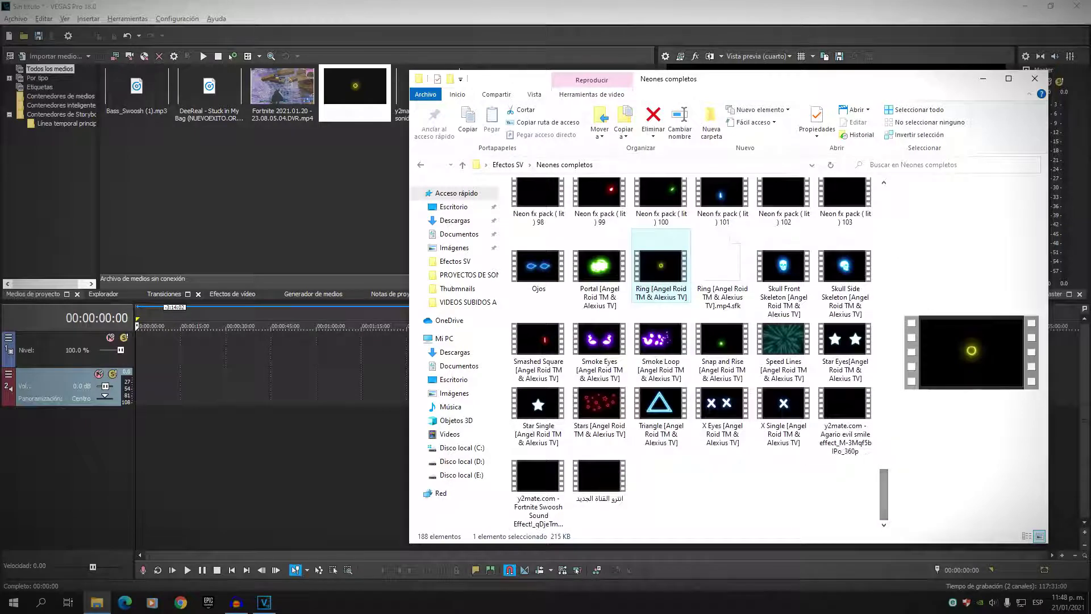
{"action": "left_click", "coordinate": [1034, 79]}
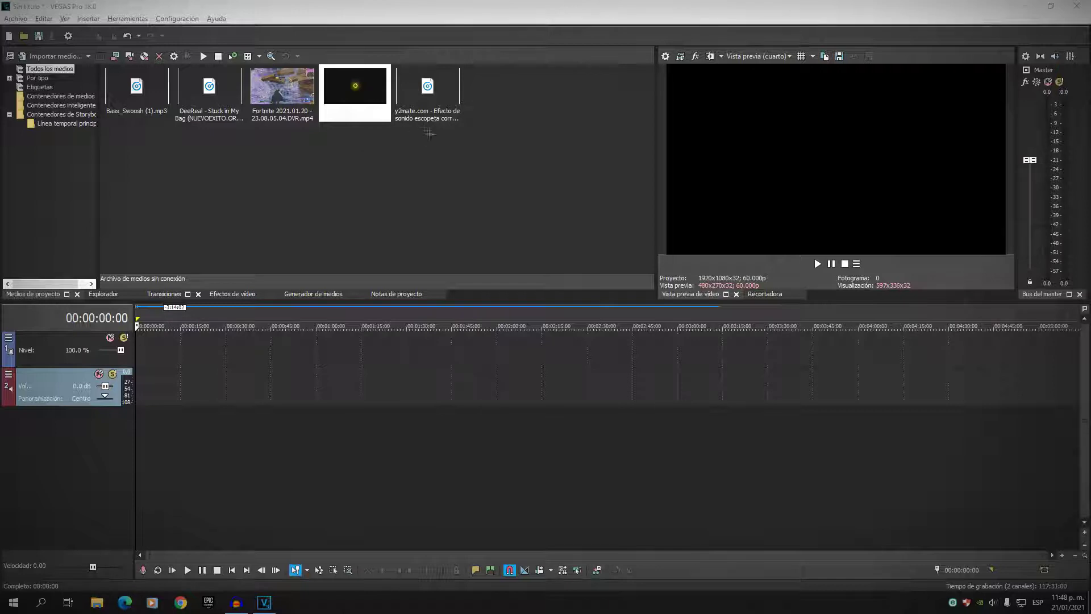
{"action": "left_click", "coordinate": [448, 109]}
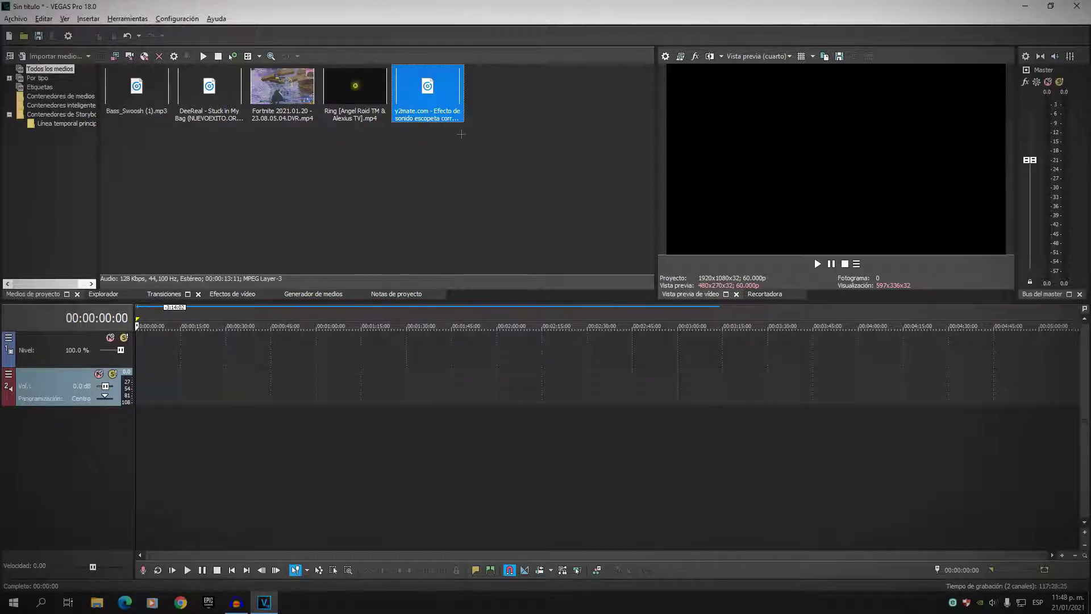
{"action": "left_click", "coordinate": [426, 156]}
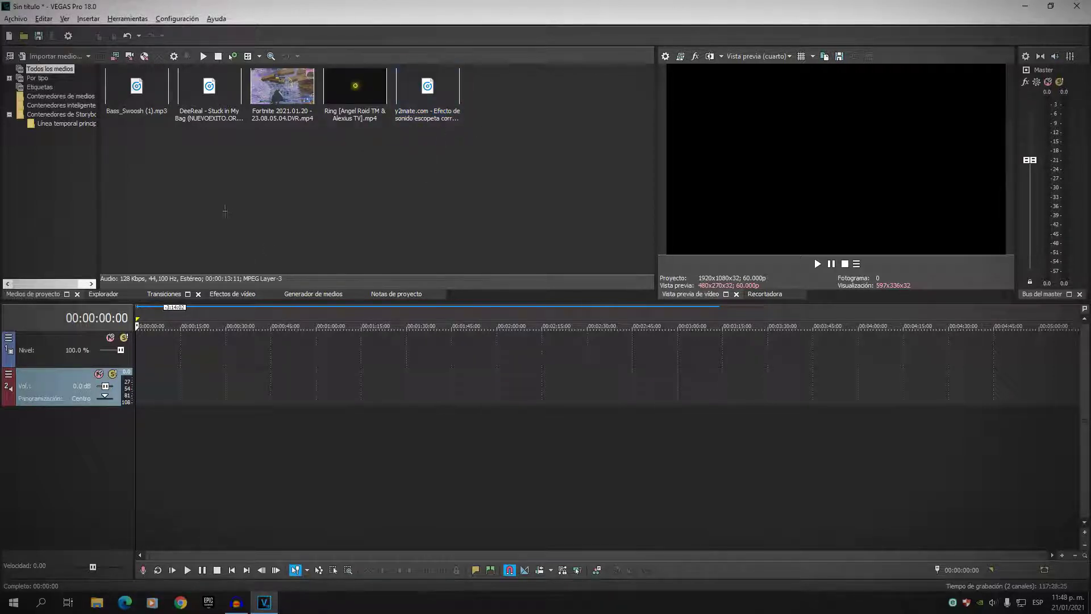
- Add the Fortnite gameplay video at the start of the timeline and preview its final part from about 00:04:40:10
{"action": "left_click_drag", "start_coordinate": [280, 124], "coordinate": [148, 356]}
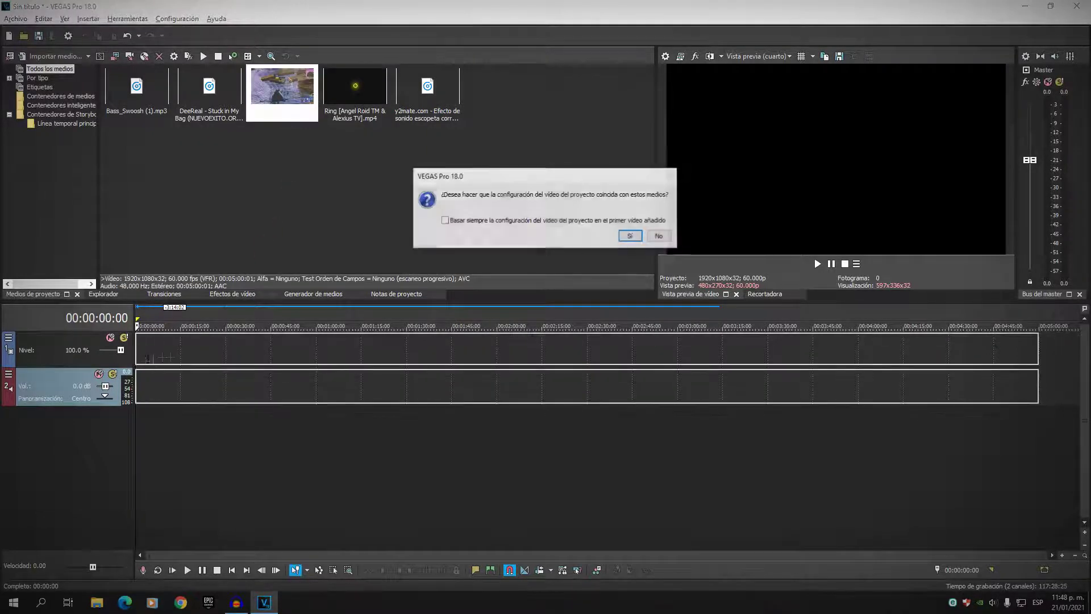
{"action": "left_click", "coordinate": [651, 240]}
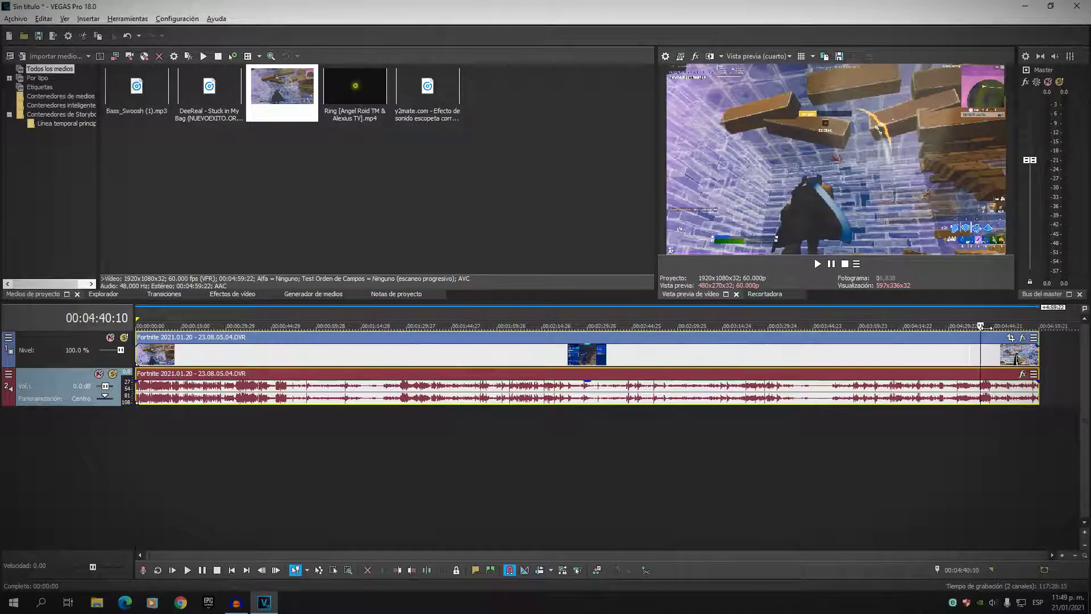
{"action": "left_click", "coordinate": [981, 327]}
{"action": "left_click", "coordinate": [831, 264]}
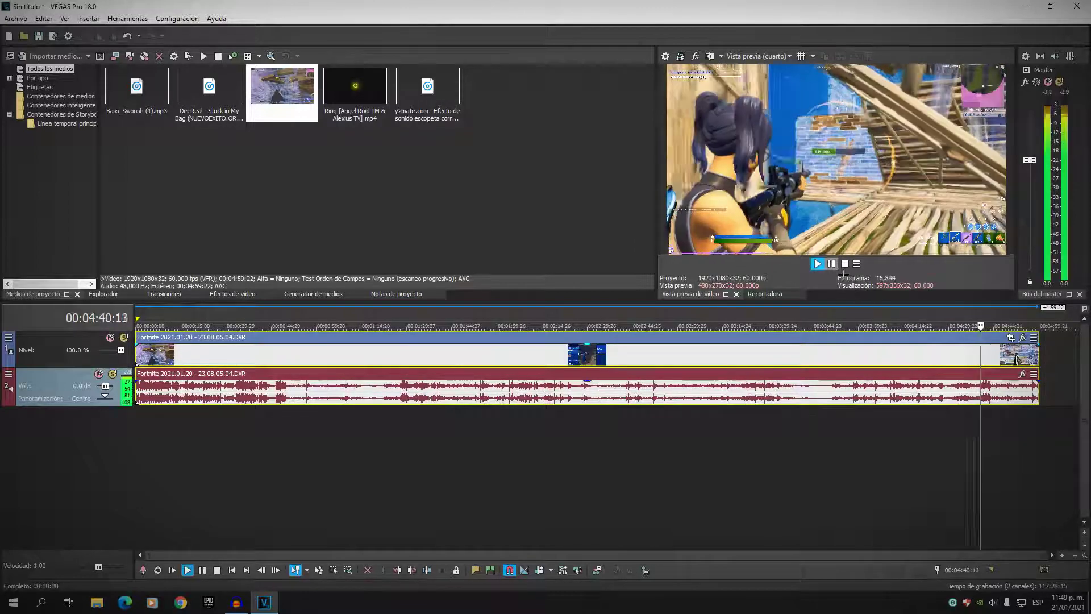
{"action": "left_click", "coordinate": [817, 264]}
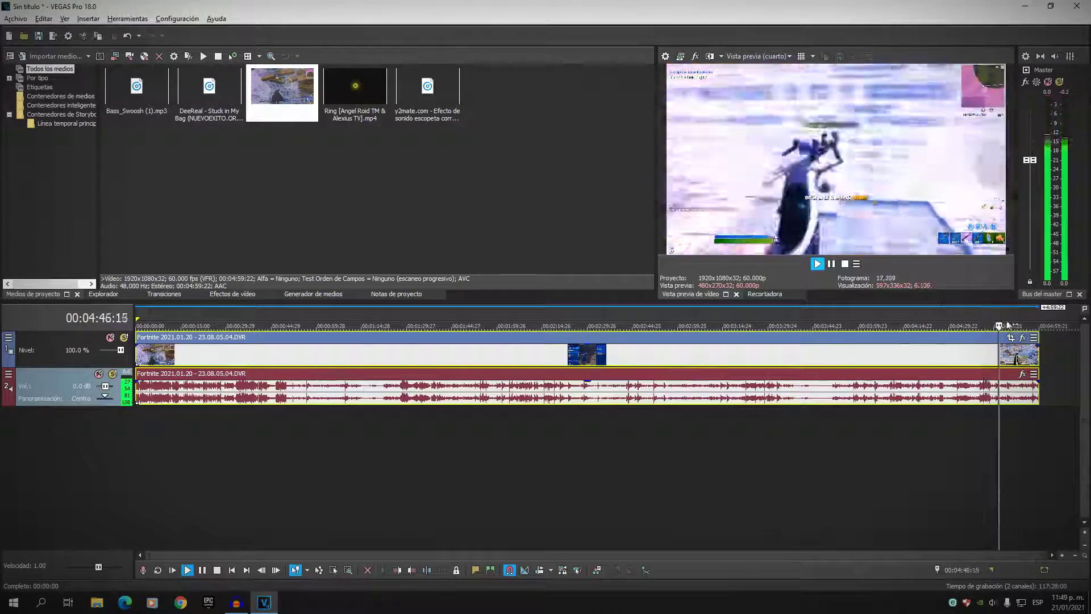
{"action": "left_click", "coordinate": [831, 264]}
- Trim away all gameplay footage before 00:04:44:26 and move the remaining clip to the start of the timeline
{"action": "left_click", "coordinate": [994, 326]}
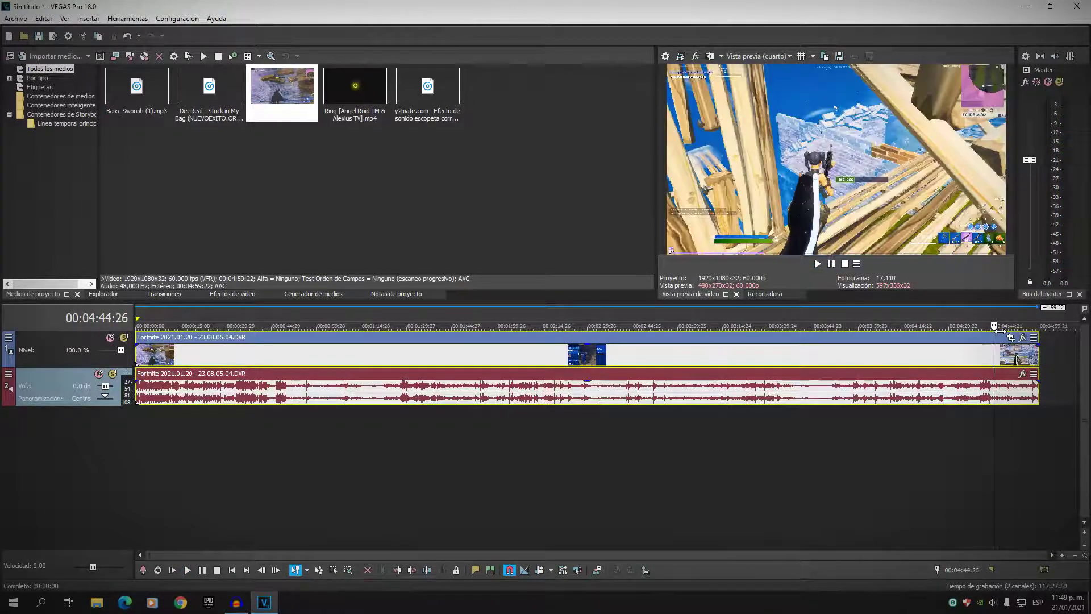
{"action": "key", "text": "s"}
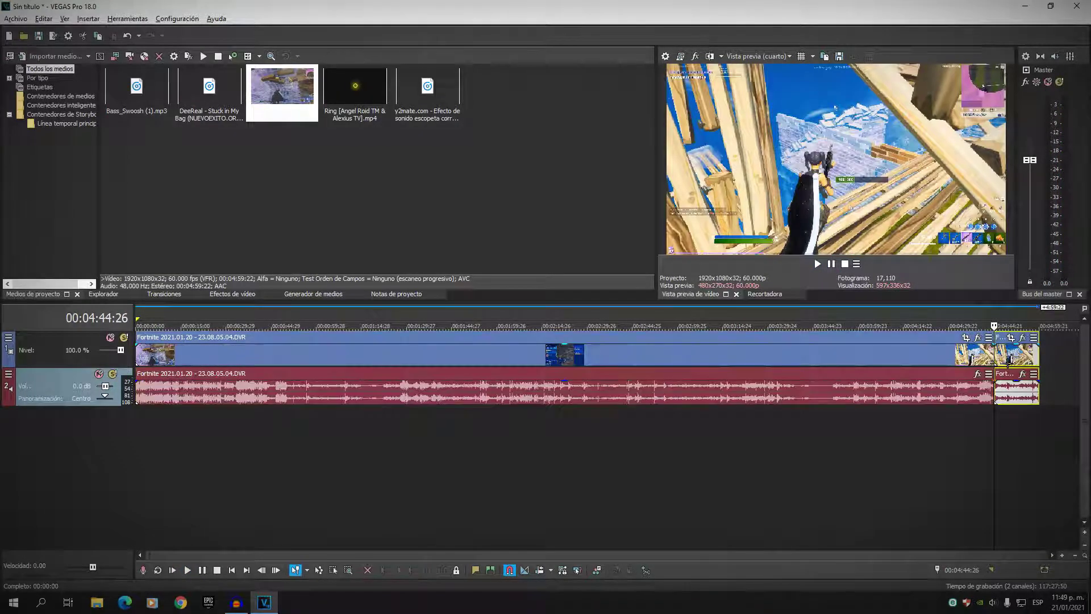
{"action": "left_click", "coordinate": [1002, 349]}
{"action": "left_click", "coordinate": [979, 355]}
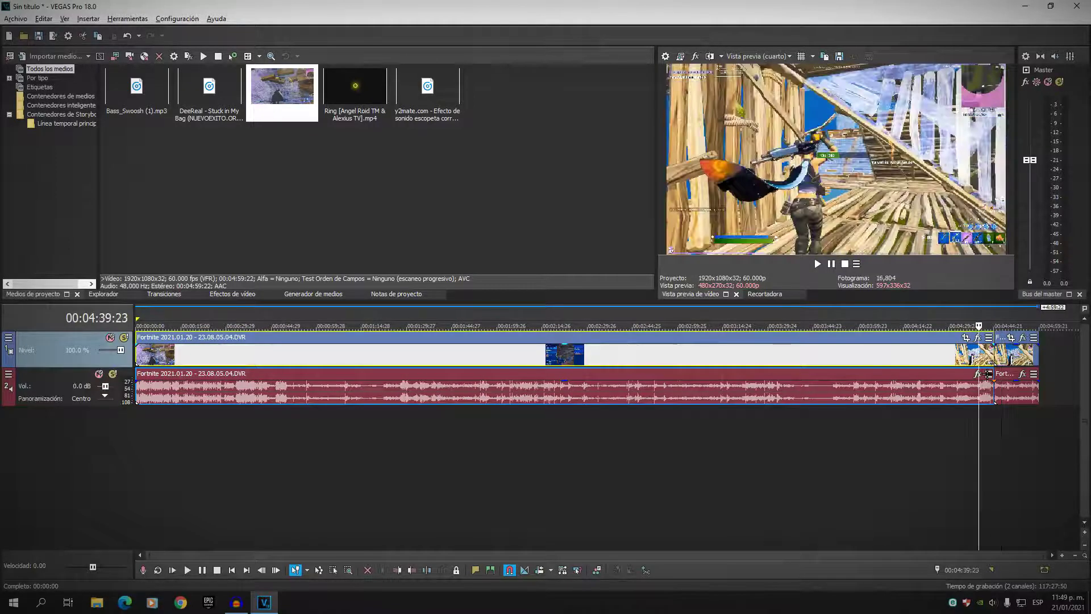
{"action": "key", "text": "Delete"}
{"action": "left_click", "coordinate": [1013, 349]}
{"action": "left_click_drag", "start_coordinate": [1013, 350], "coordinate": [138, 328]}
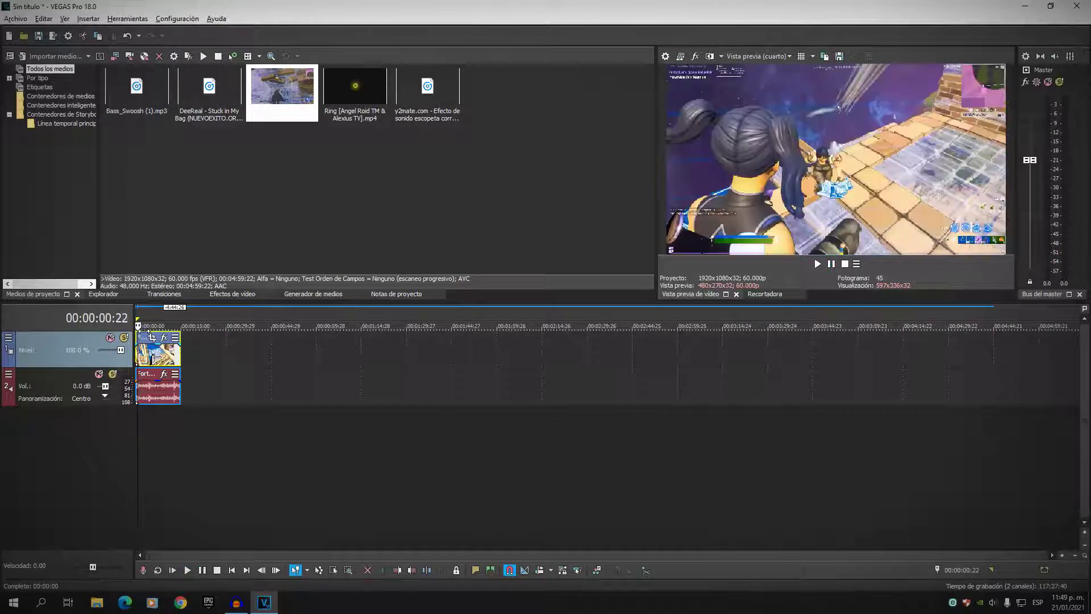
- Place the song DeeReal - Stuck in My Bag on a new audio track below the gameplay clip
{"action": "left_click", "coordinate": [228, 106]}
{"action": "left_click_drag", "start_coordinate": [228, 107], "coordinate": [146, 433]}
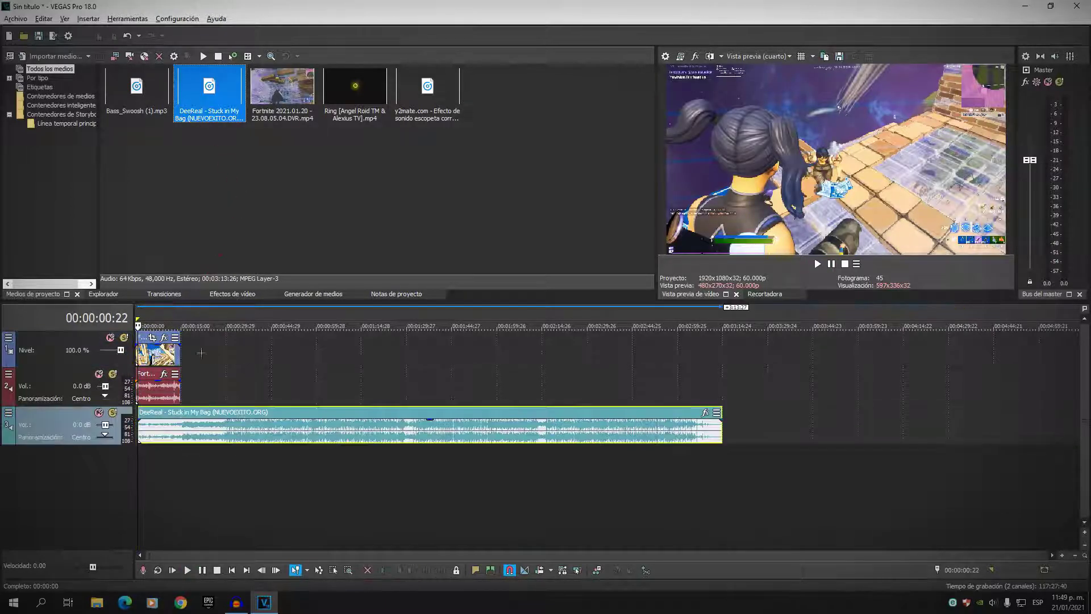
- Play through the song's intro to find the beat drop and add a marker at 00:00:30:11
{"action": "left_click", "coordinate": [196, 321]}
{"action": "key", "text": "space"}
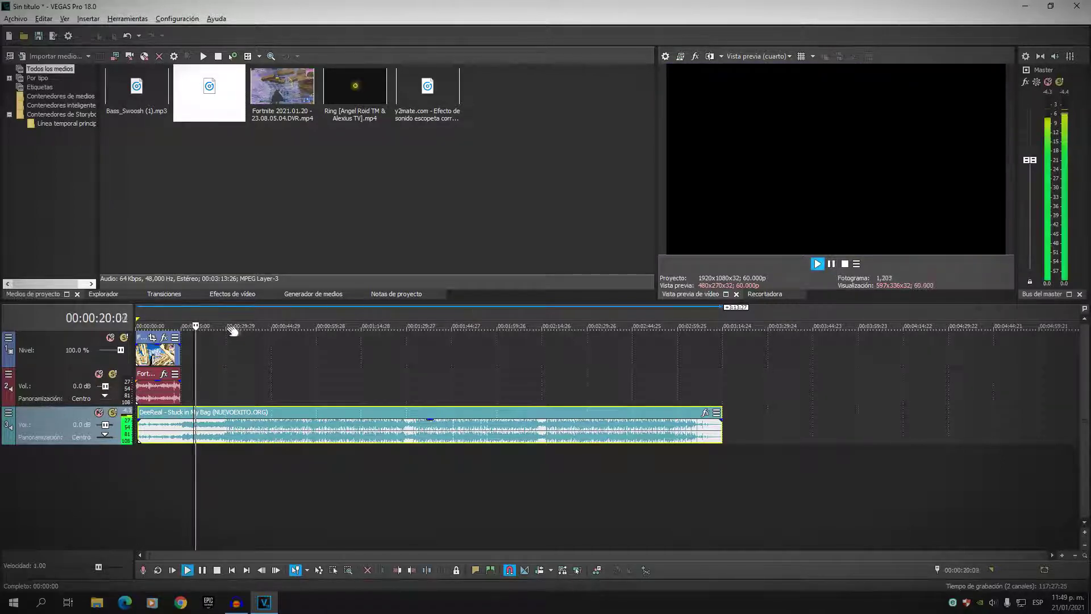
{"action": "scroll", "coordinate": [322, 345], "scroll_direction": "up", "scroll_amount": 5}
{"action": "left_click", "coordinate": [582, 329]}
{"action": "left_click", "coordinate": [564, 328]}
{"action": "left_click", "coordinate": [830, 263]}
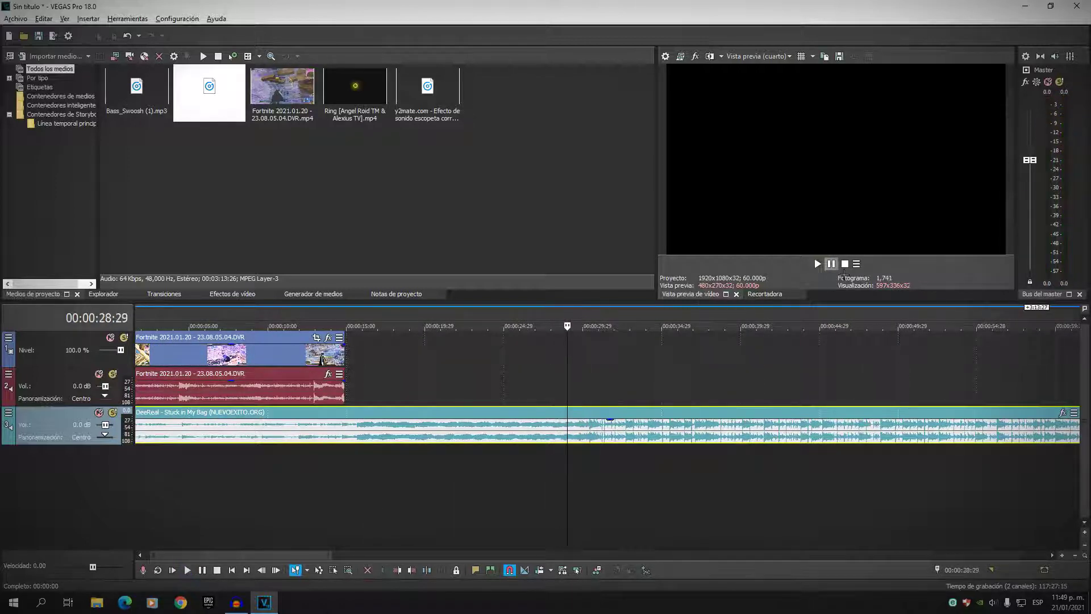
{"action": "scroll", "coordinate": [699, 411], "scroll_direction": "down", "scroll_amount": 3}
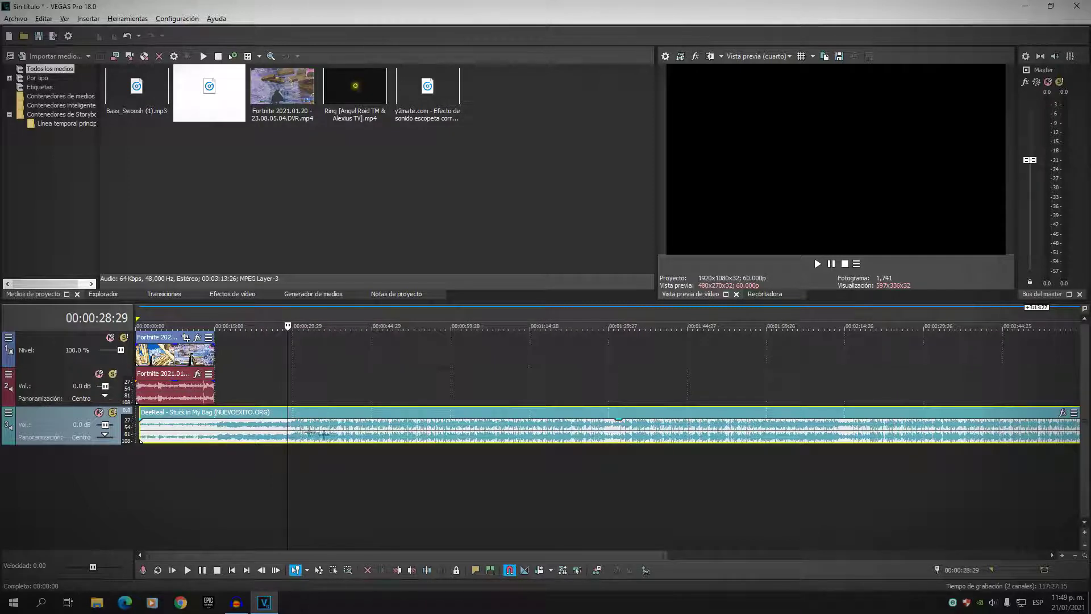
{"action": "scroll", "coordinate": [335, 436], "scroll_direction": "up", "scroll_amount": 4}
{"action": "left_click", "coordinate": [830, 264]}
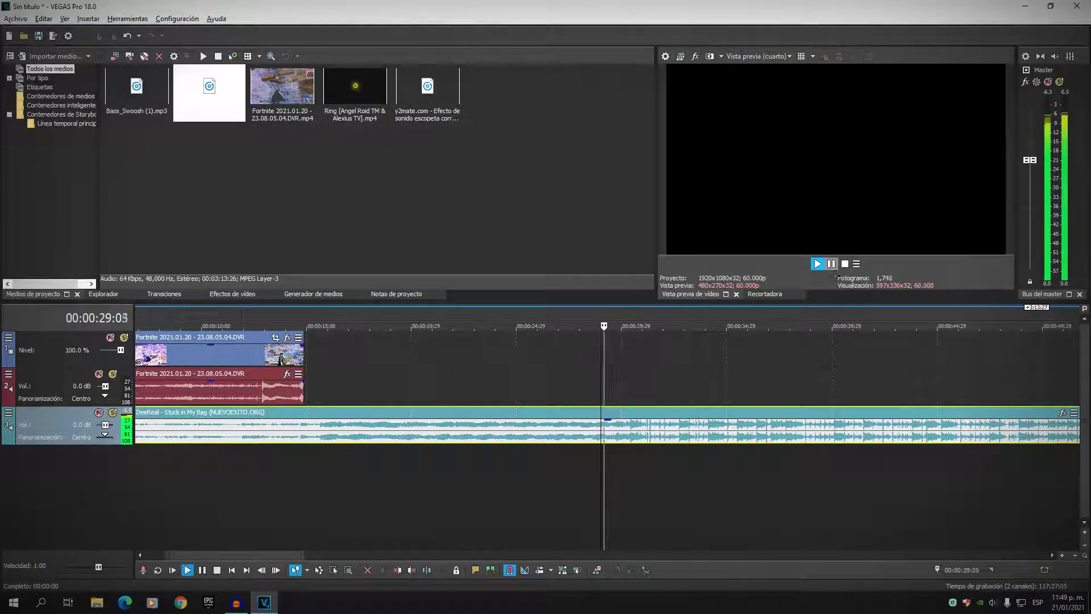
{"action": "left_click", "coordinate": [831, 263]}
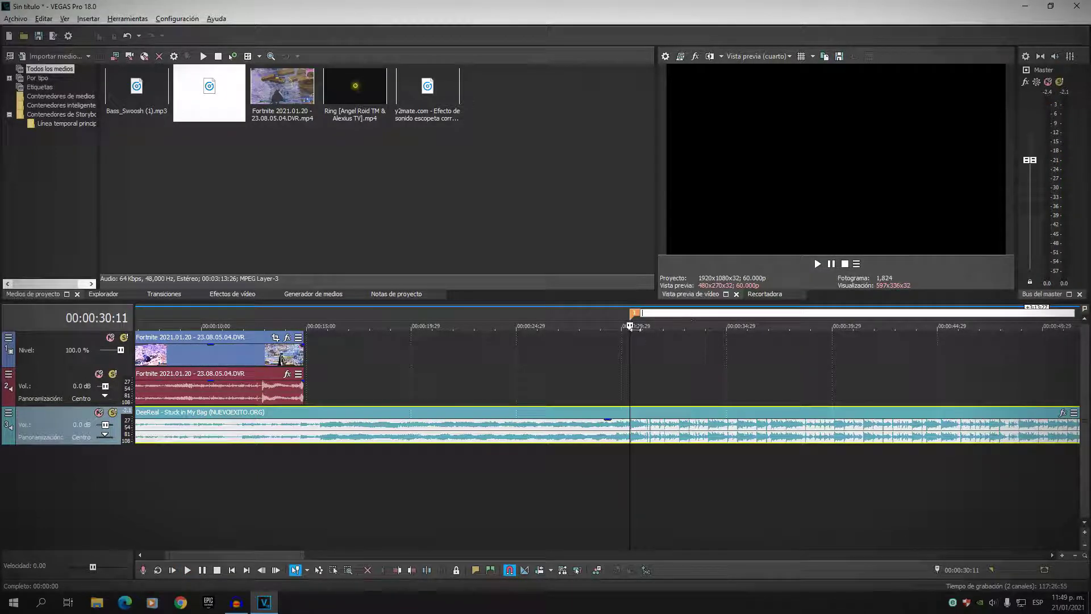
{"action": "key", "text": "m"}
- Align the gameplay clip's 180-damage hit with the marker and split the clip just before it at 00:00:30:08
{"action": "left_click_drag", "start_coordinate": [280, 358], "coordinate": [720, 360]}
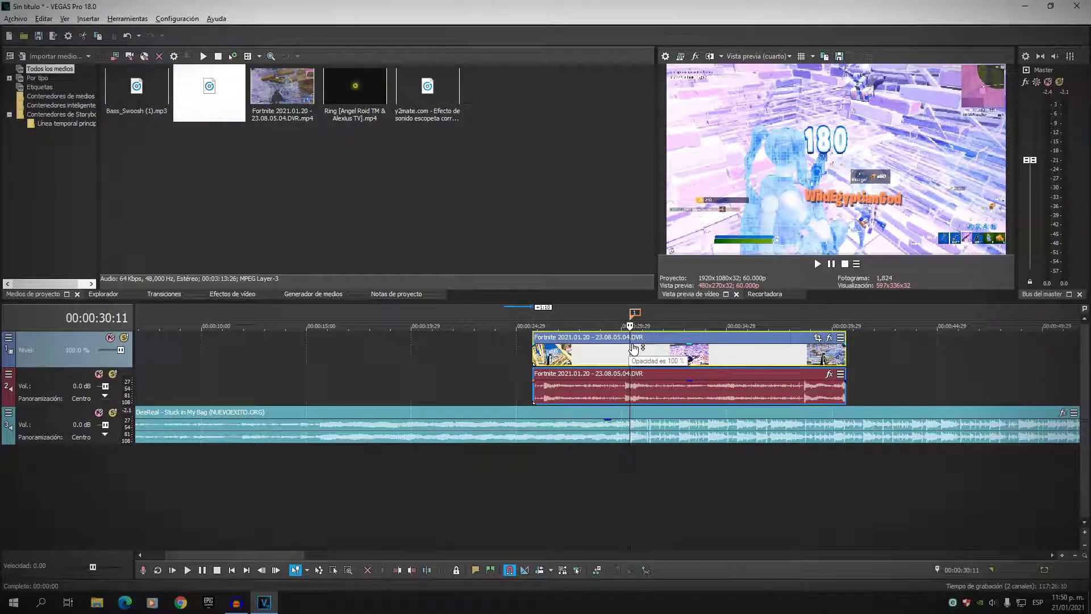
{"action": "key", "text": "Left"}
{"action": "key", "text": "Left"}
{"action": "key", "text": "Left"}
{"action": "key", "text": "Left"}
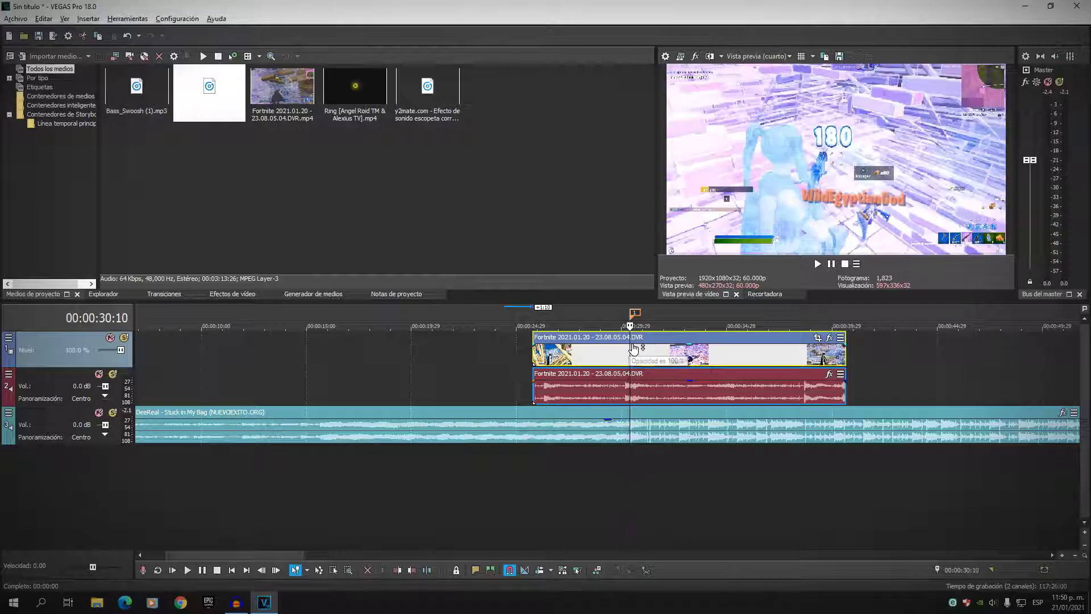
{"action": "key", "text": "Left"}
{"action": "key", "text": "Left"}
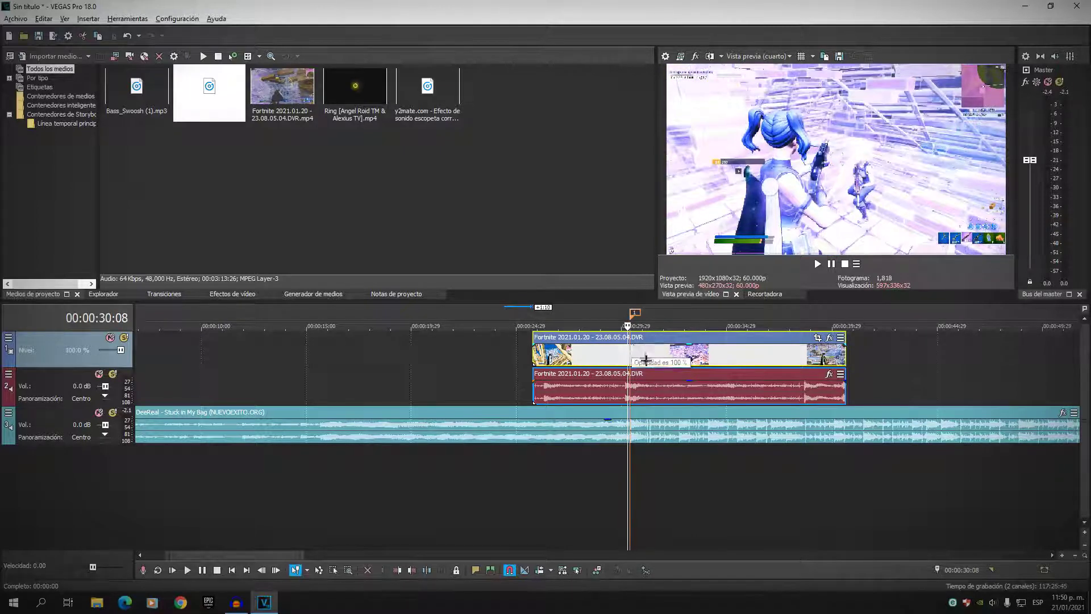
{"action": "scroll", "coordinate": [673, 318], "scroll_direction": "up", "scroll_amount": 4}
{"action": "key", "text": "s"}
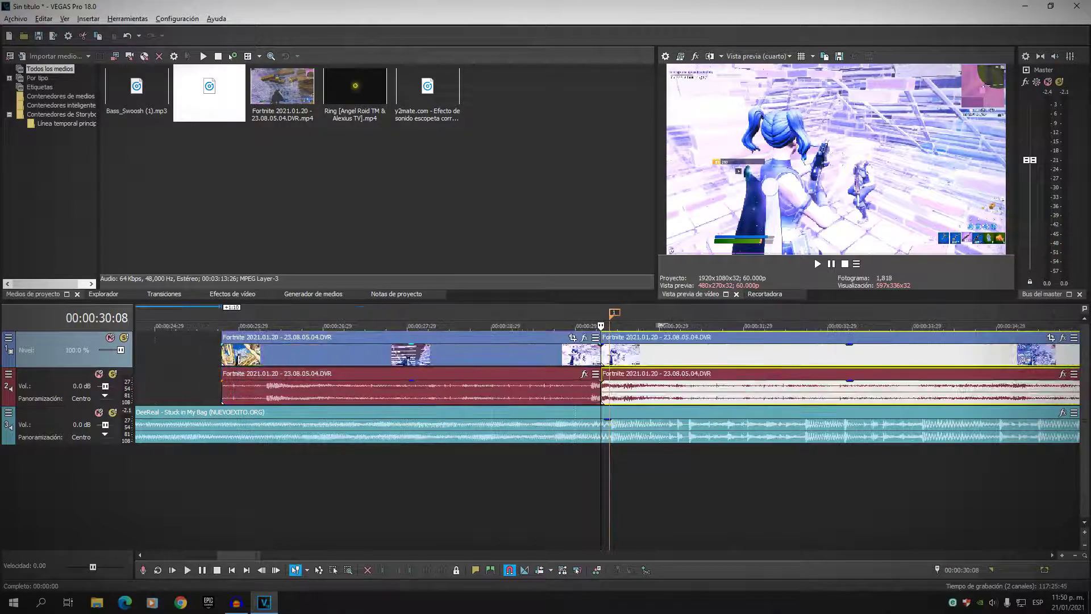
- Split the gameplay clip again just after the marker at 00:00:30:14
{"action": "left_click", "coordinate": [615, 314]}
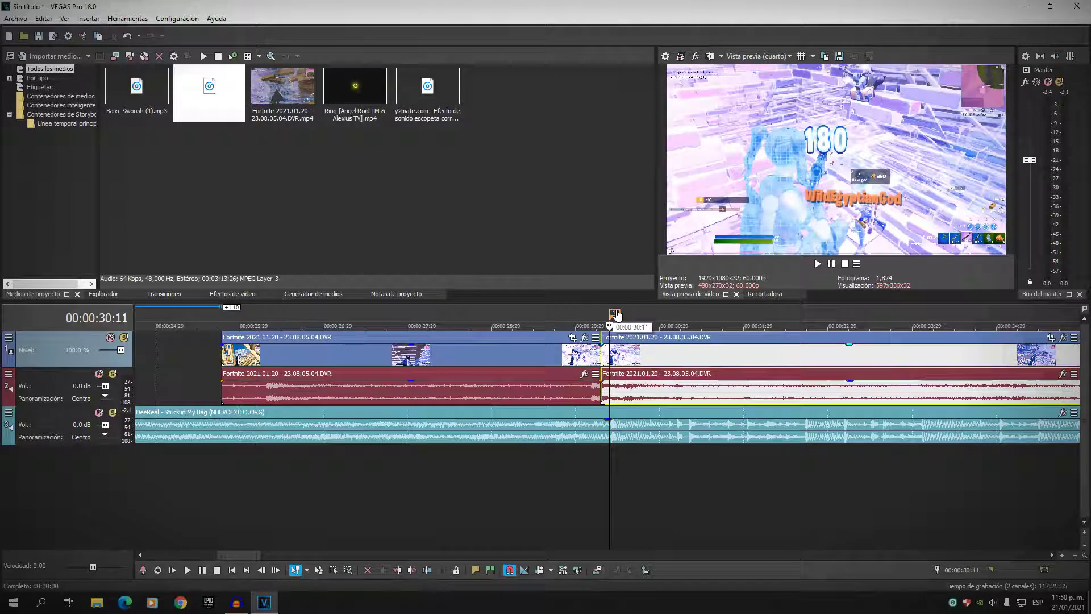
{"action": "key", "text": "space"}
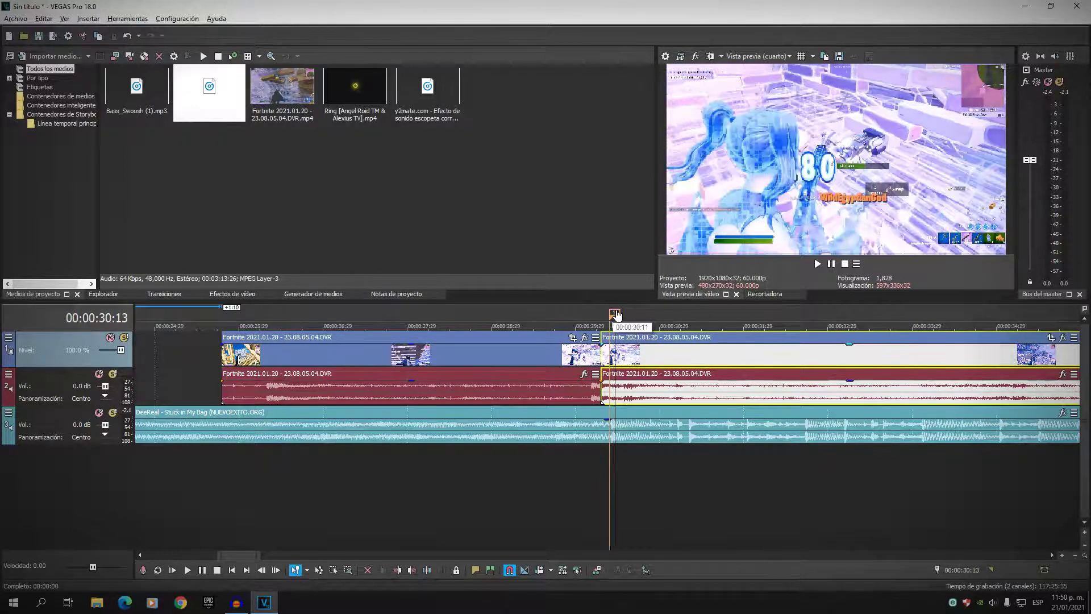
{"action": "key", "text": "s"}
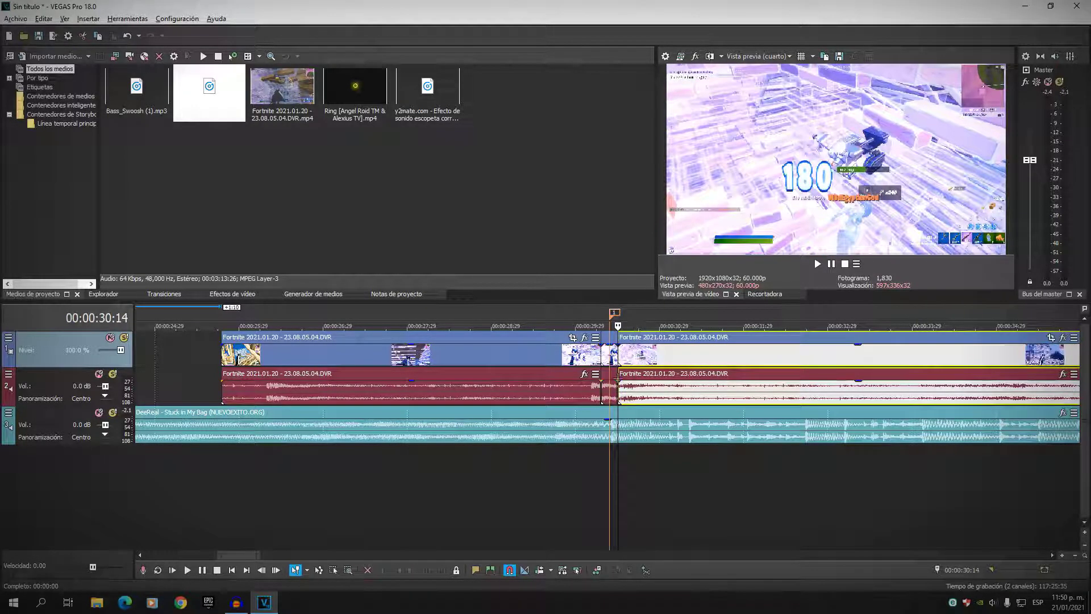
- Apply the S_Glow video effect with the Fortnite preset to the short gameplay segment around the marker
{"action": "left_click", "coordinate": [609, 378]}
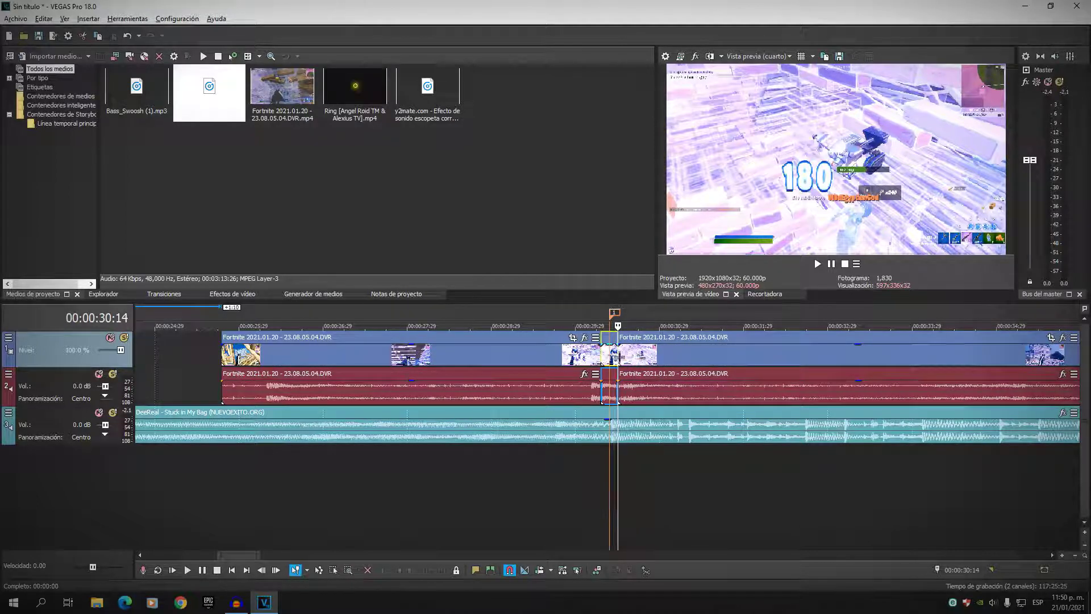
{"action": "left_click", "coordinate": [233, 294]}
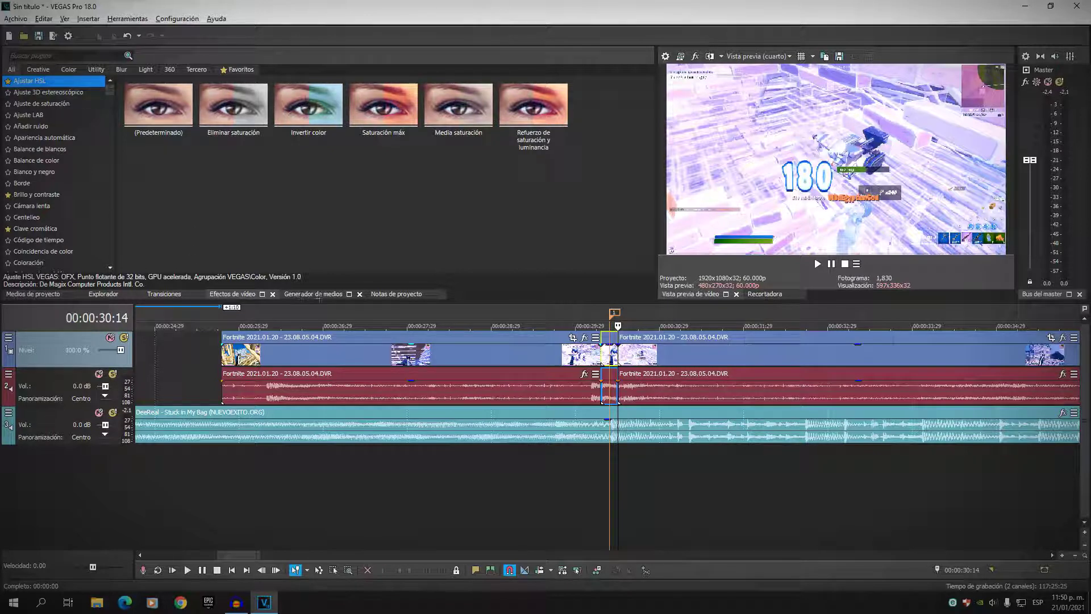
{"action": "left_click", "coordinate": [253, 72]}
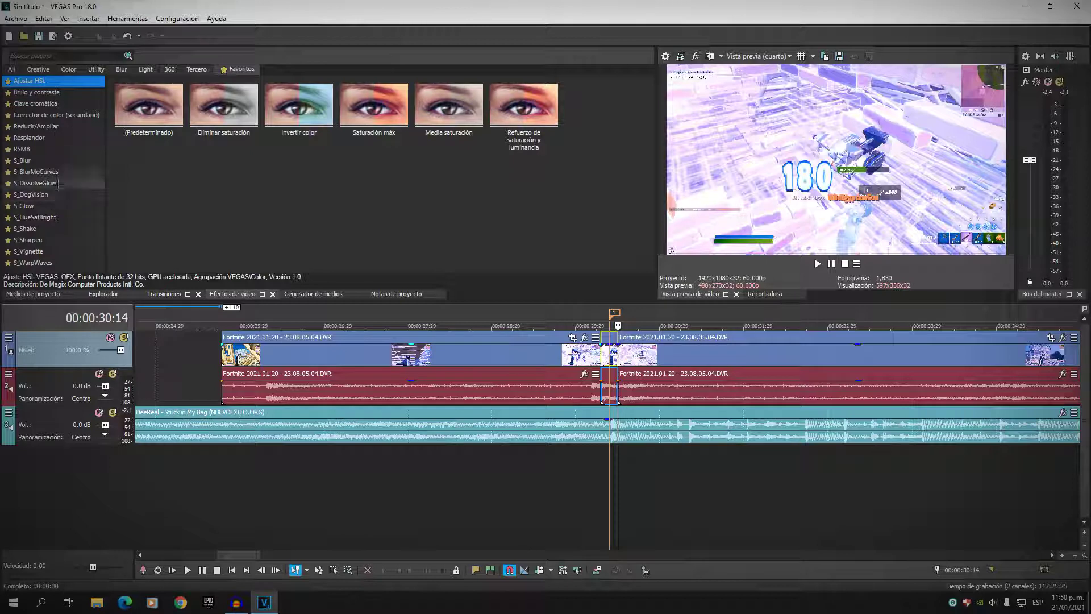
{"action": "left_click", "coordinate": [28, 206]}
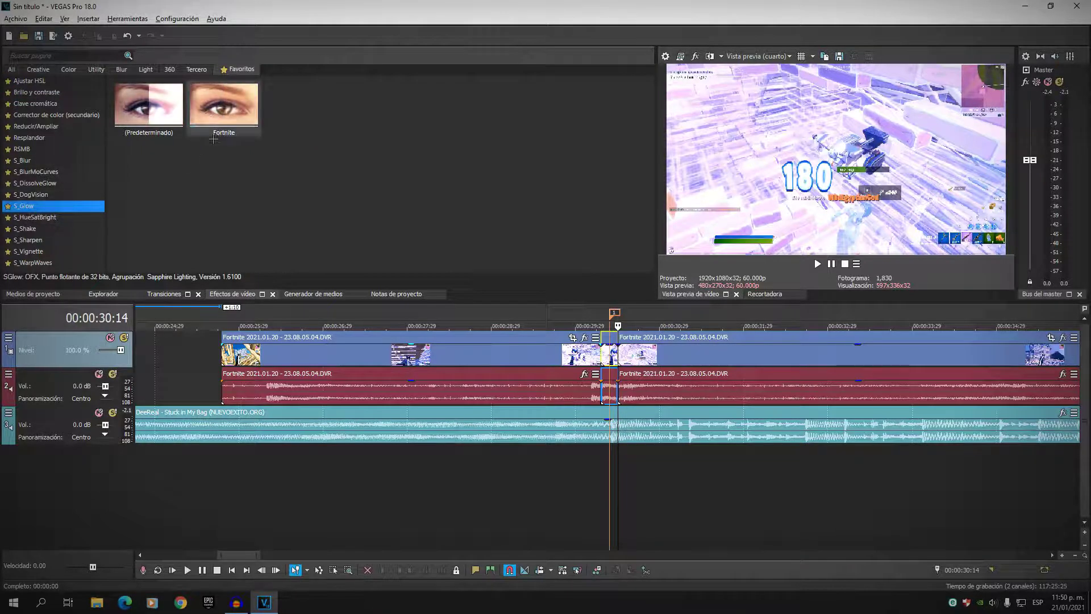
{"action": "left_click_drag", "start_coordinate": [238, 136], "coordinate": [615, 362]}
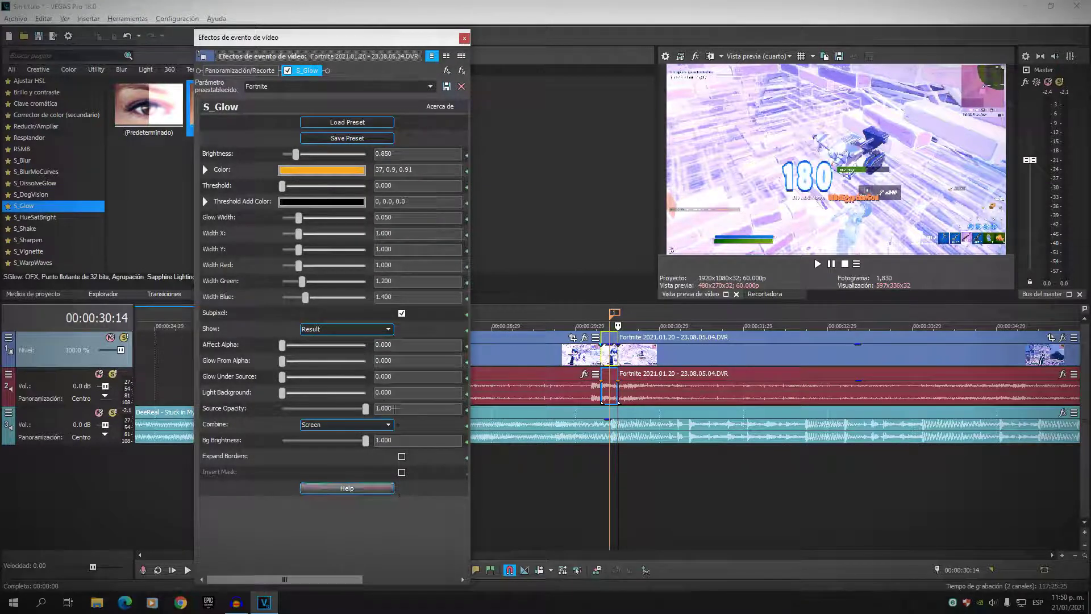
- Apply the S_Shake video effect with the Fortnite preset to the short gameplay segment around the marker
{"action": "left_click", "coordinate": [464, 38]}
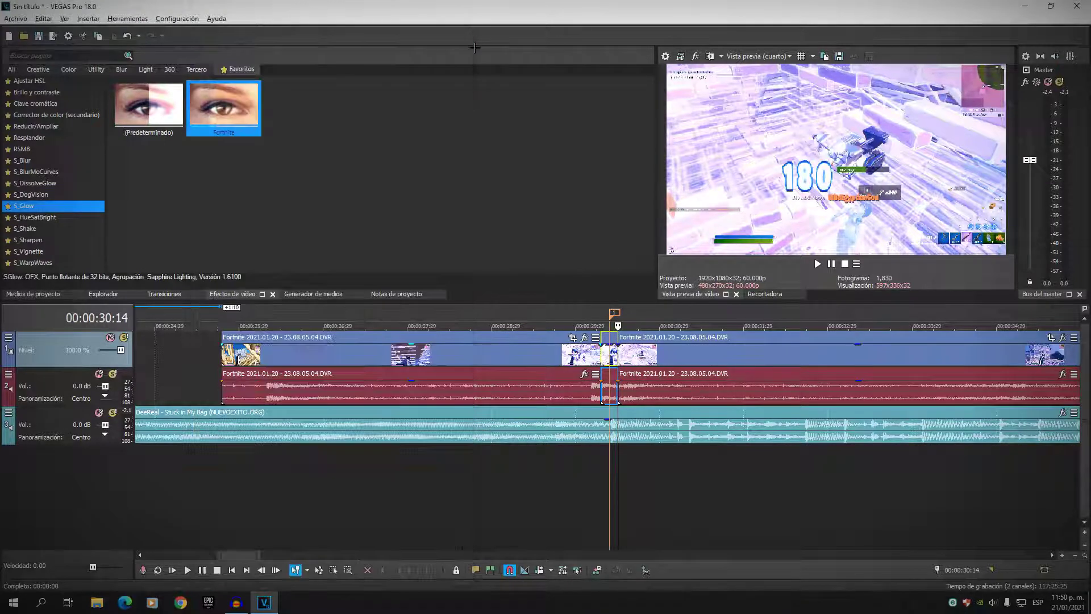
{"action": "left_click", "coordinate": [22, 228]}
{"action": "left_click_drag", "start_coordinate": [373, 111], "coordinate": [616, 359]}
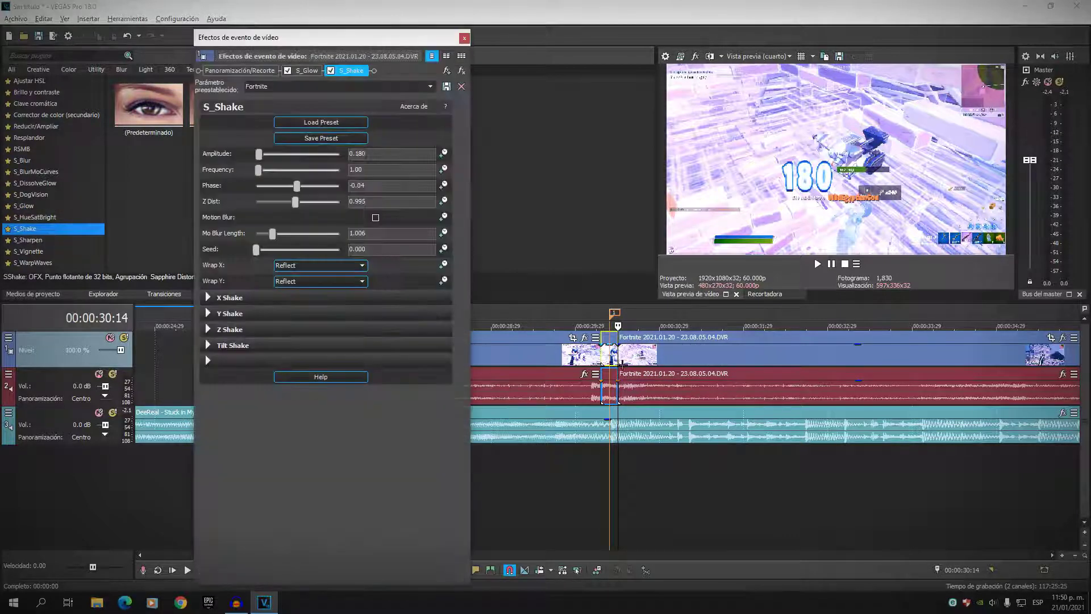
- Examine the S_Shake preset's general, X Shake, Y Shake, Z Shake and Tilt Shake parameters
{"action": "left_click", "coordinate": [217, 299]}
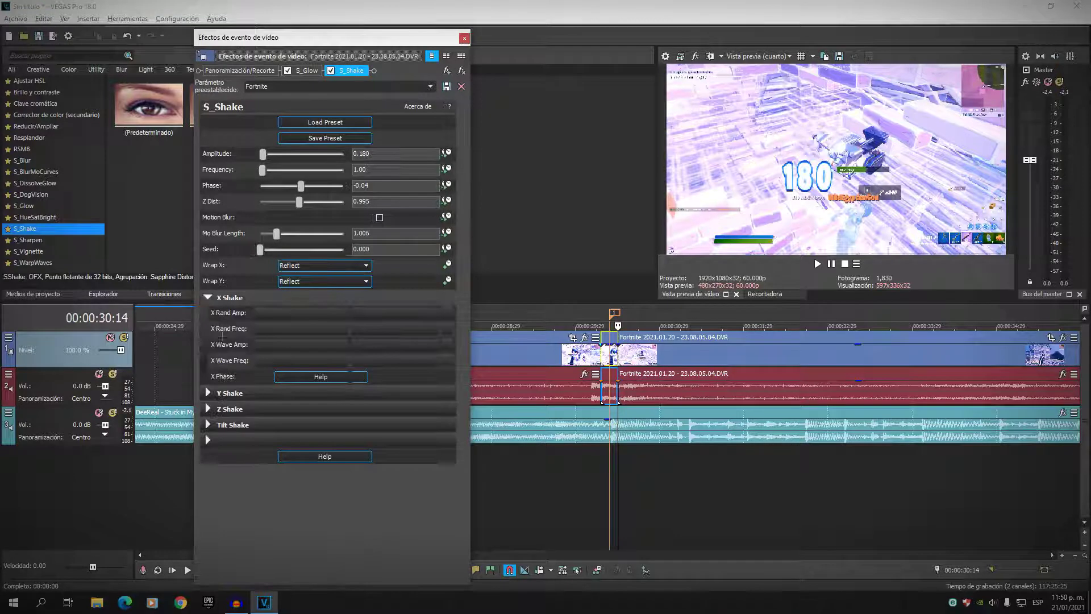
{"action": "left_click", "coordinate": [217, 393]}
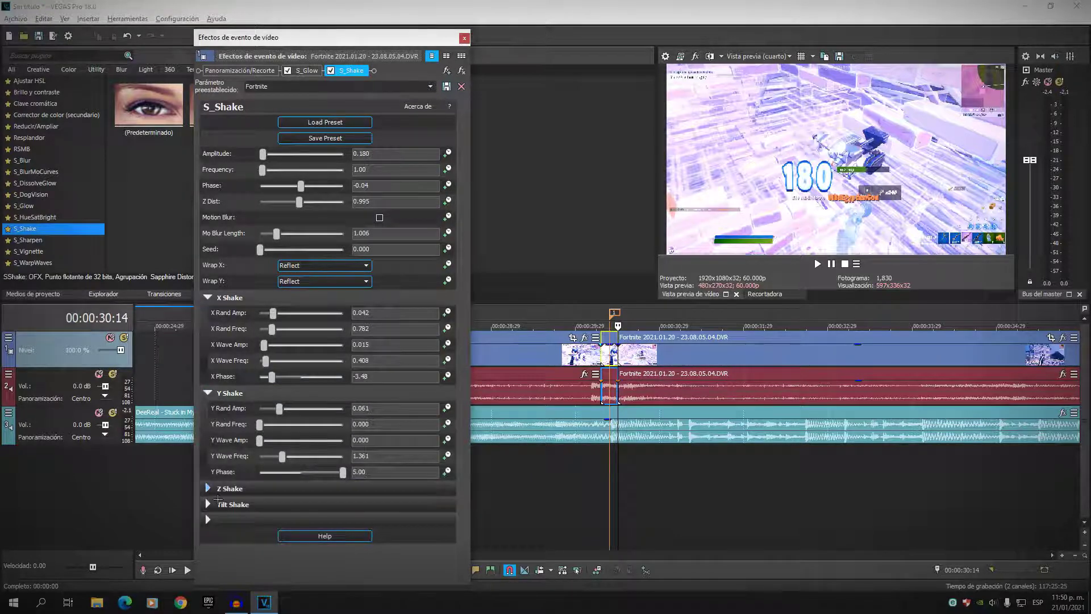
{"action": "left_click", "coordinate": [219, 491]}
{"action": "left_click_drag", "start_coordinate": [385, 41], "coordinate": [387, 31]}
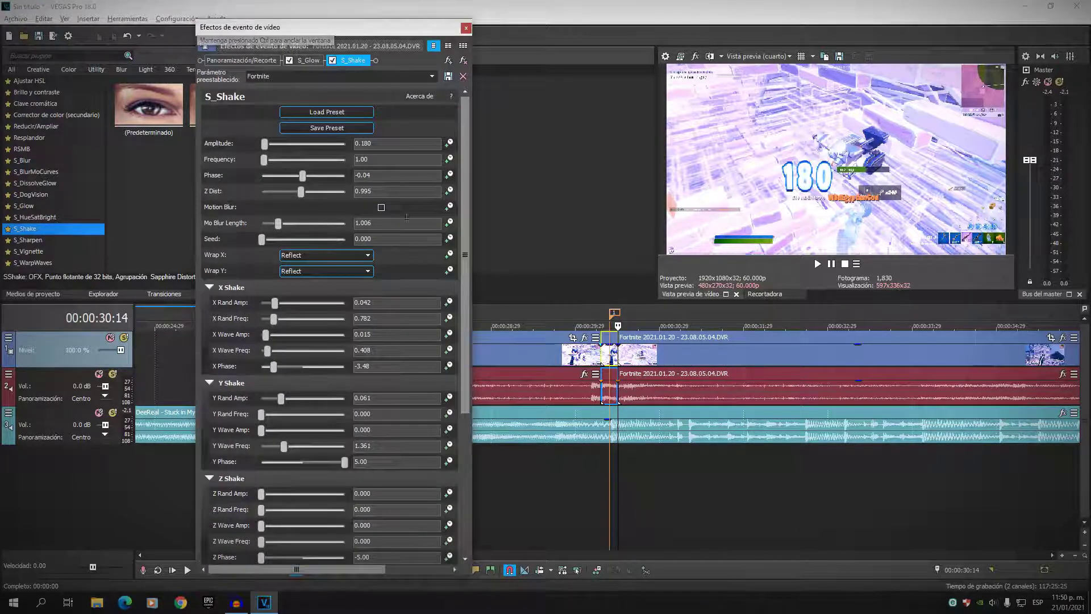
{"action": "scroll", "coordinate": [426, 264], "scroll_direction": "down", "scroll_amount": 3}
{"action": "left_click", "coordinate": [217, 525]}
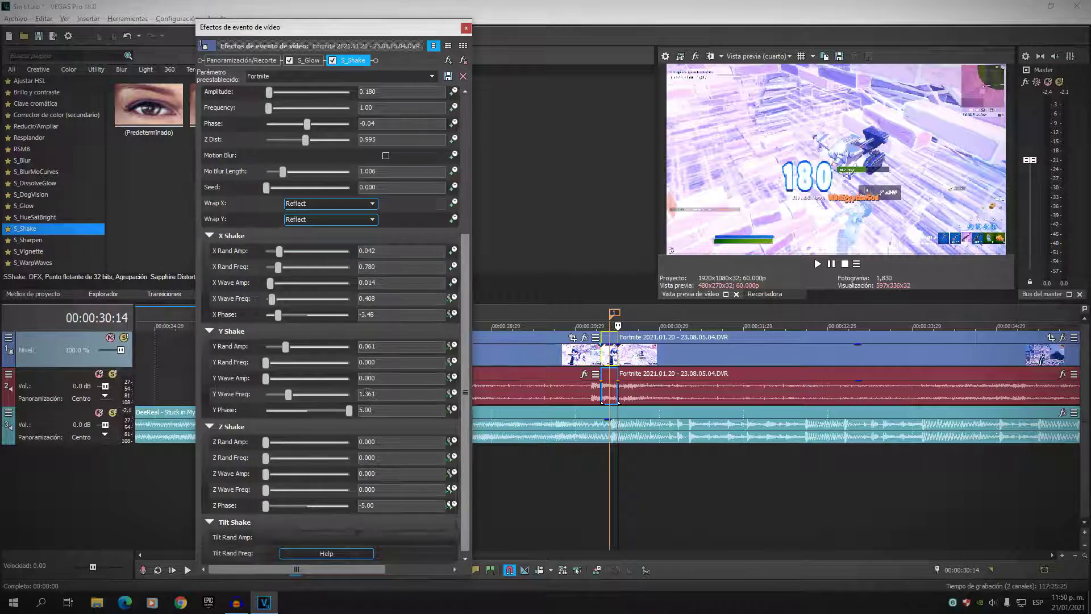
{"action": "scroll", "coordinate": [471, 335], "scroll_direction": "down", "scroll_amount": 2}
{"action": "scroll", "coordinate": [335, 324], "scroll_direction": "down", "scroll_amount": 2}
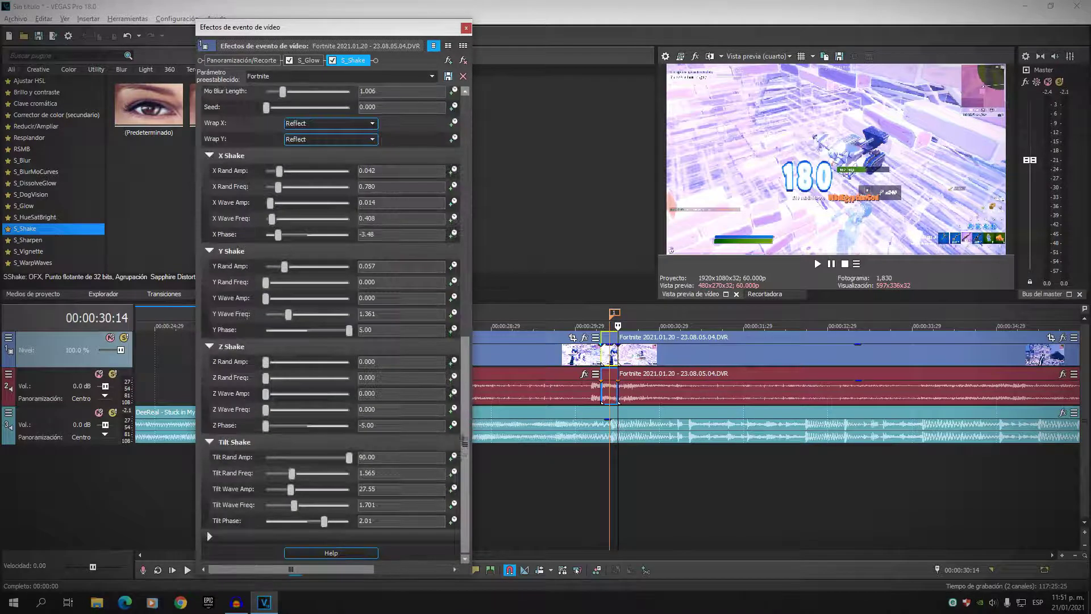
{"action": "left_click_drag", "start_coordinate": [465, 455], "coordinate": [476, 151]}
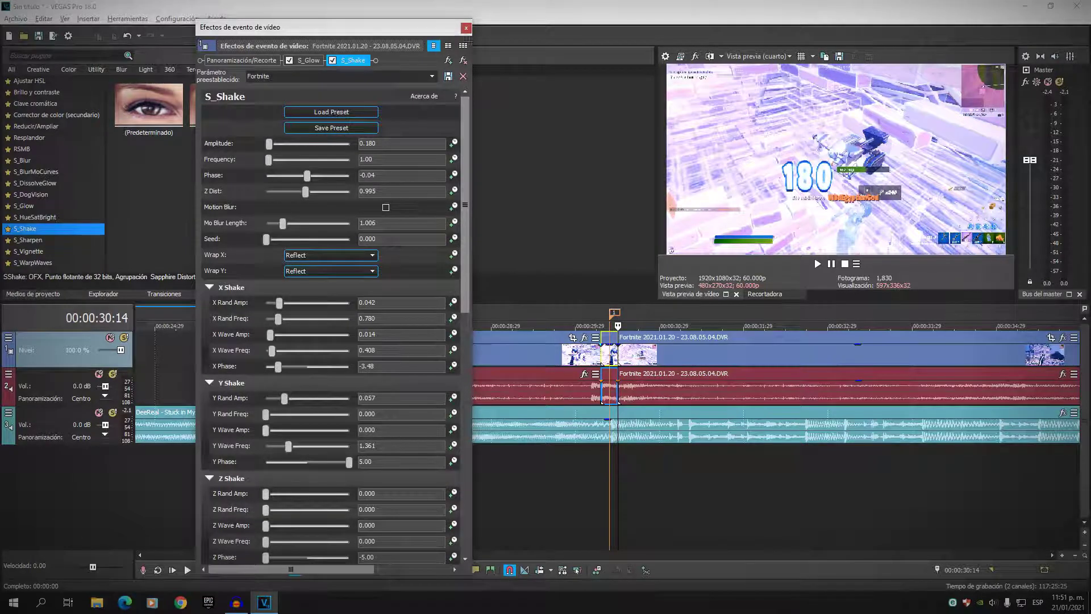
{"action": "left_click", "coordinate": [466, 27]}
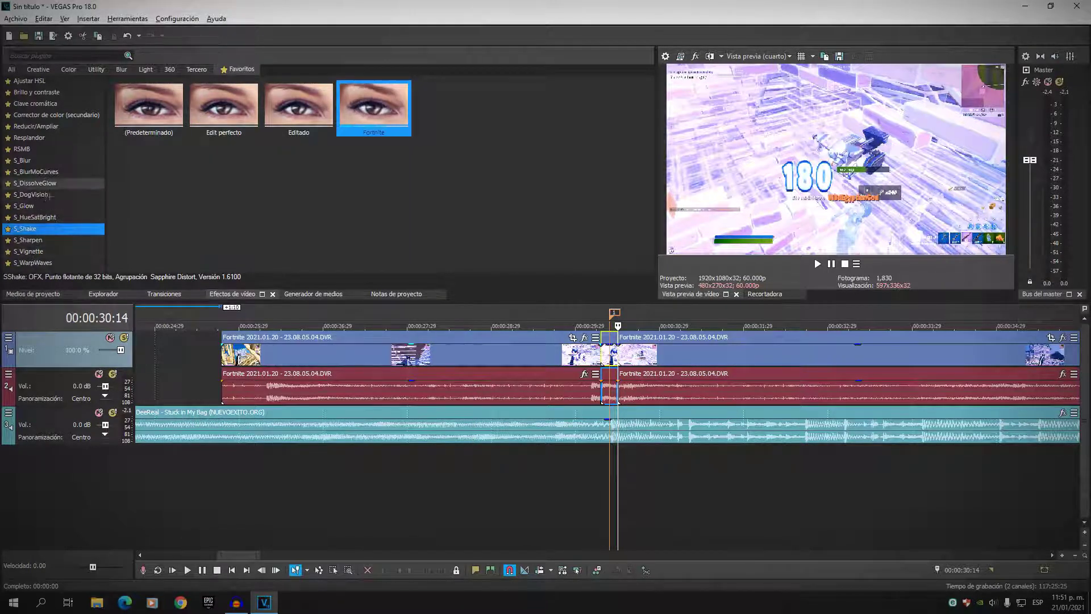
- Apply the S_Blur video effect with the Fortnite preset to the same short gameplay segment
{"action": "left_click", "coordinate": [22, 160]}
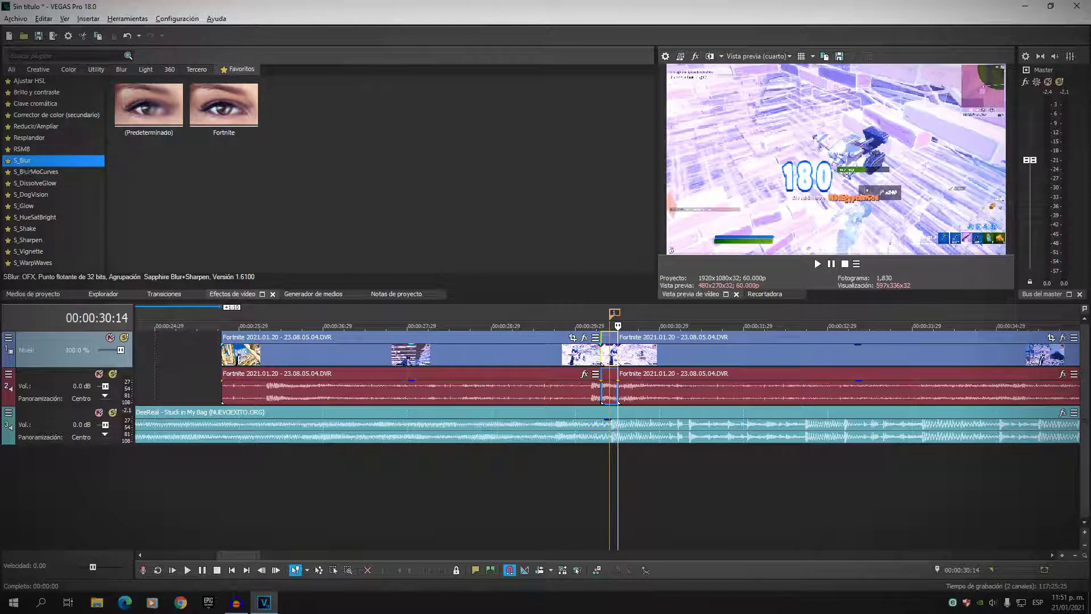
{"action": "left_click", "coordinate": [239, 132]}
{"action": "left_click_drag", "start_coordinate": [602, 364], "coordinate": [604, 364]}
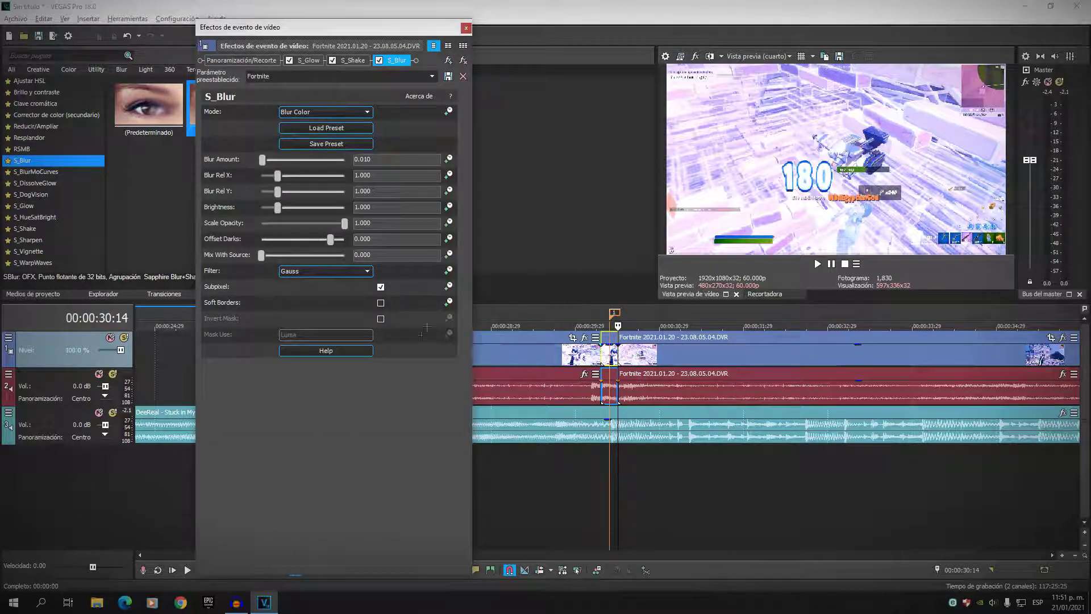
{"action": "left_click", "coordinate": [466, 27]}
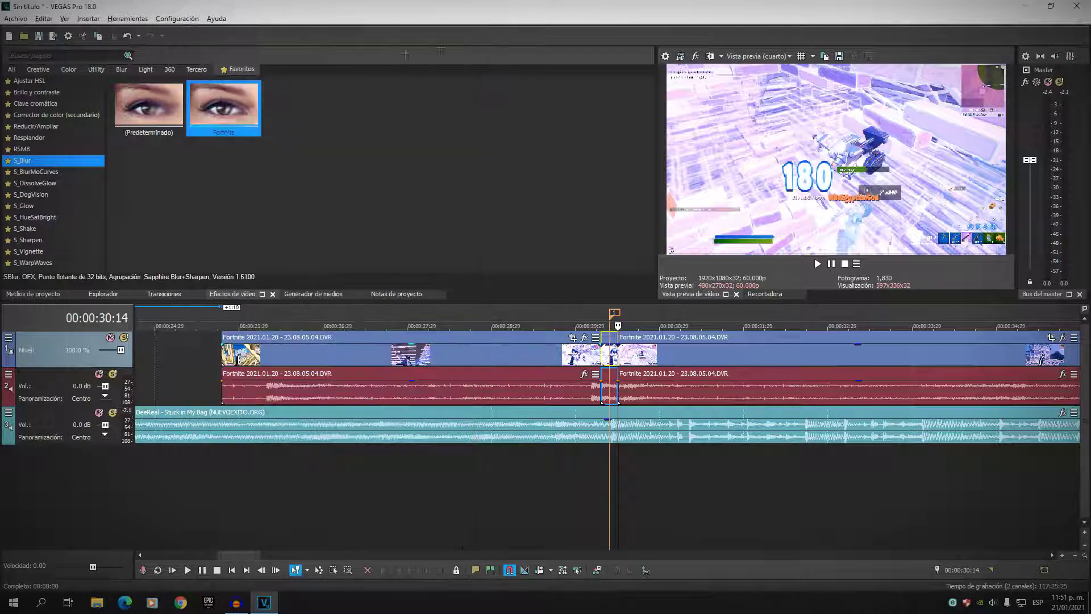
- Add a fade-out to the end of the first gameplay clip, just before the short effects segment
{"action": "left_click", "coordinate": [582, 326]}
{"action": "scroll", "coordinate": [650, 364], "scroll_direction": "up", "scroll_amount": 3}
{"action": "scroll", "coordinate": [649, 364], "scroll_direction": "down", "scroll_amount": 3}
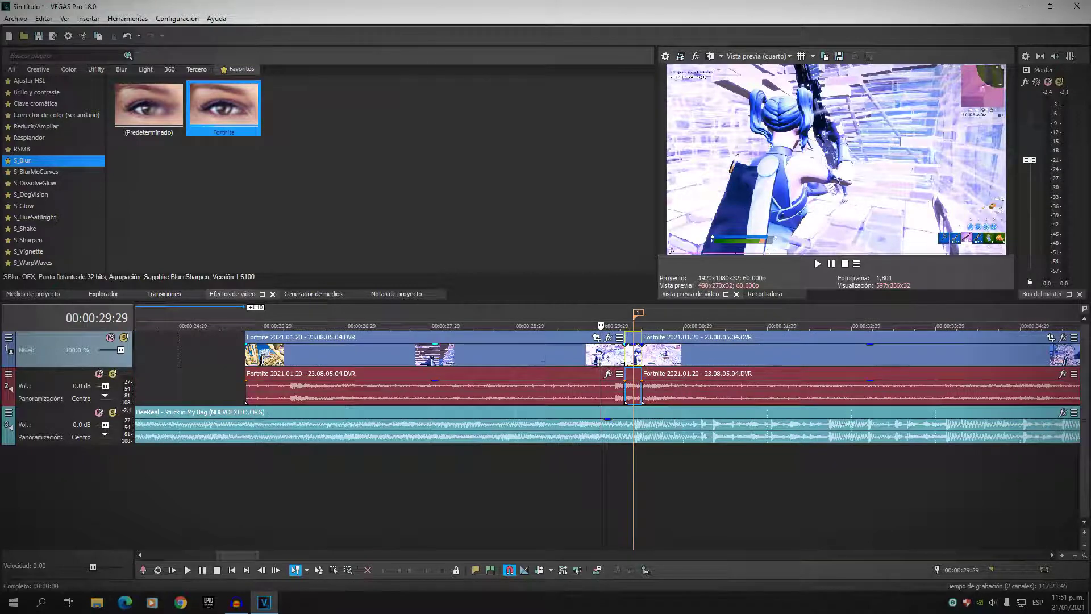
{"action": "left_click", "coordinate": [552, 327]}
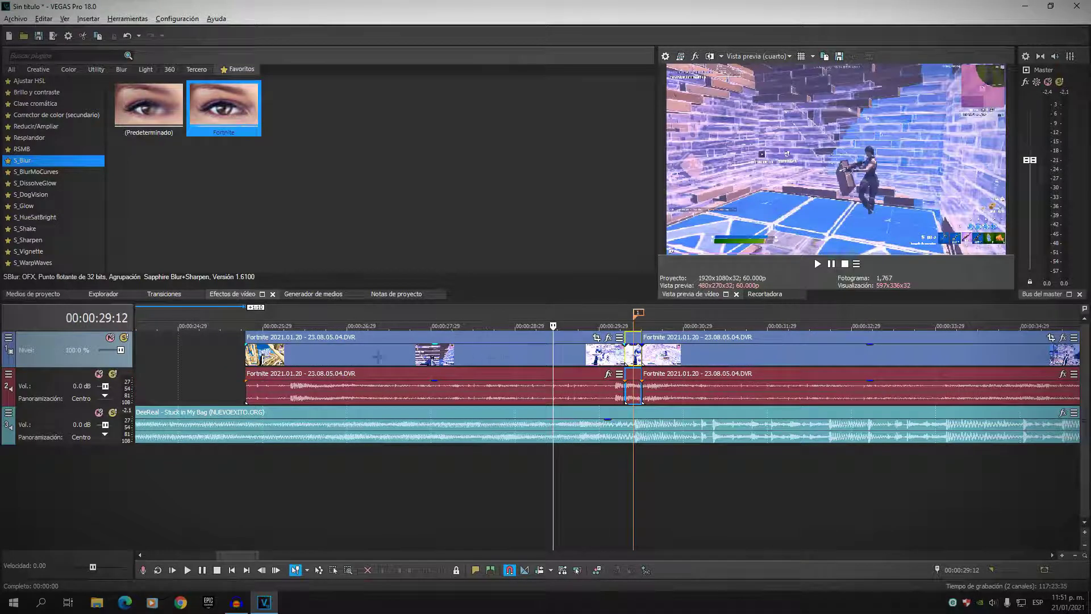
{"action": "left_click", "coordinate": [609, 355]}
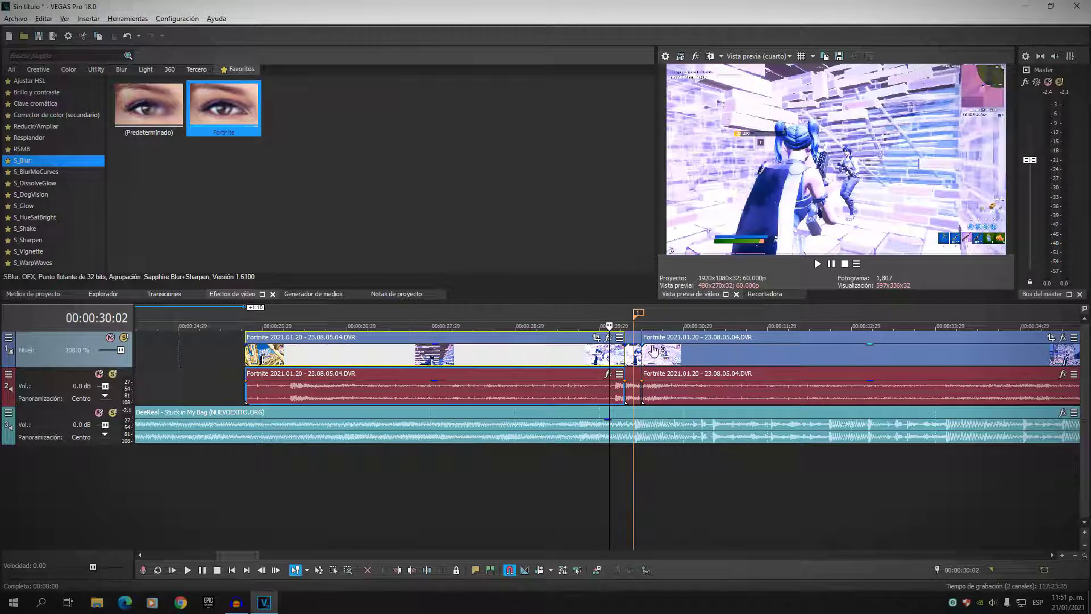
{"action": "scroll", "coordinate": [653, 349], "scroll_direction": "up", "scroll_amount": 4}
{"action": "key", "text": "Left"}
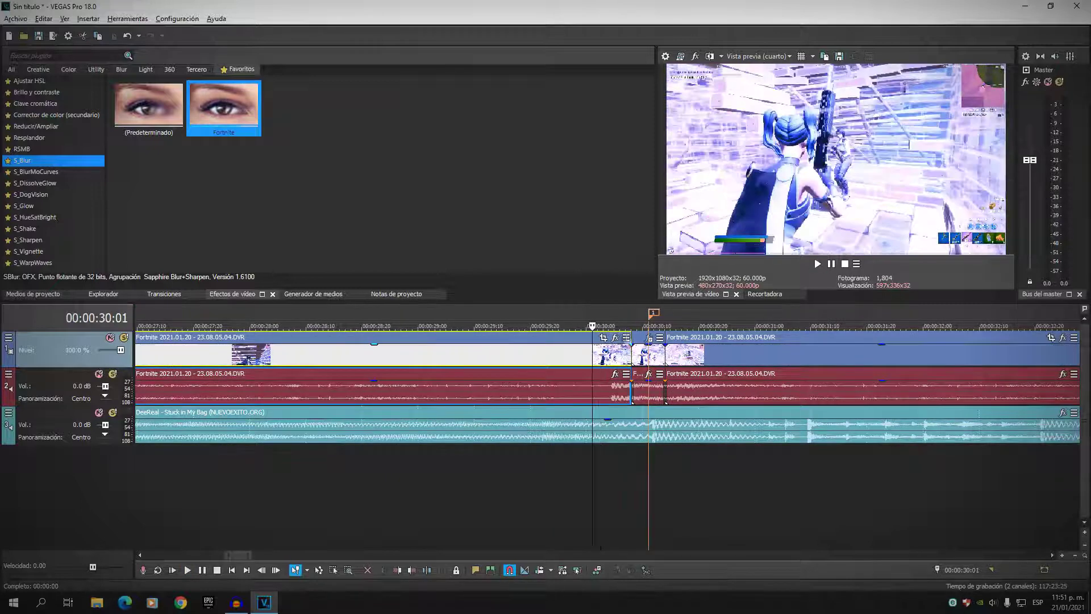
{"action": "left_click_drag", "start_coordinate": [634, 350], "coordinate": [577, 354]}
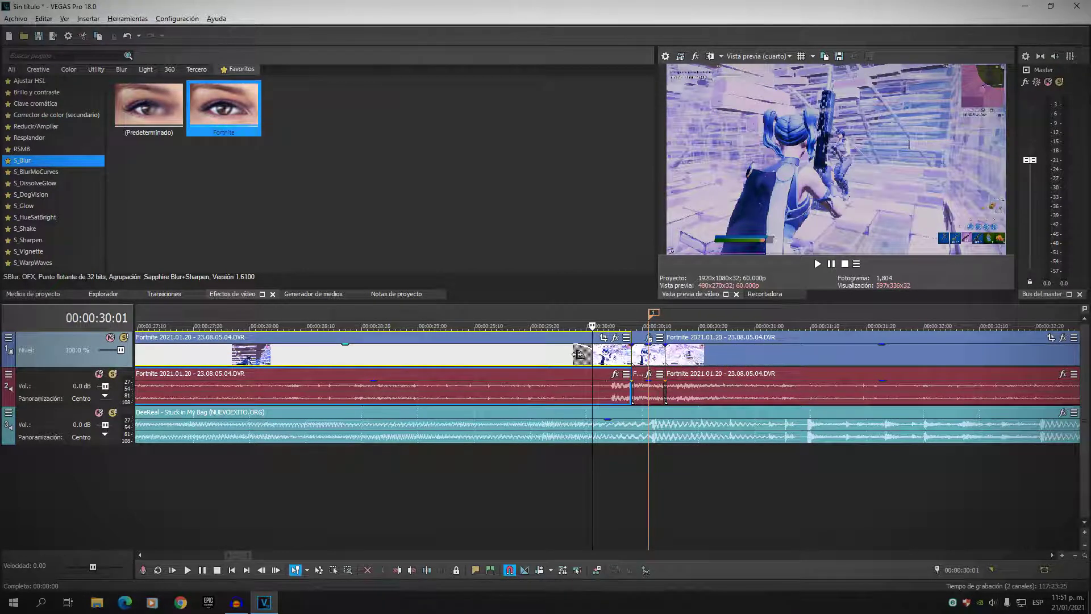
{"action": "scroll", "coordinate": [549, 358], "scroll_direction": "down", "scroll_amount": 3}
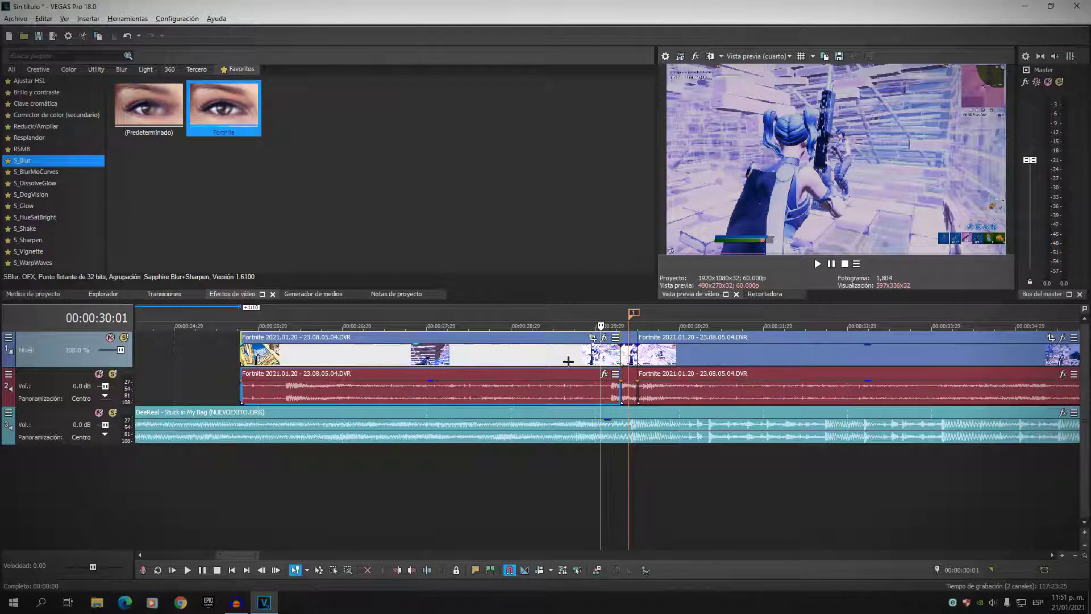
- Insert a velocity envelope (Sensibilidad) on the first gameplay clip
{"action": "right_click", "coordinate": [549, 363]}
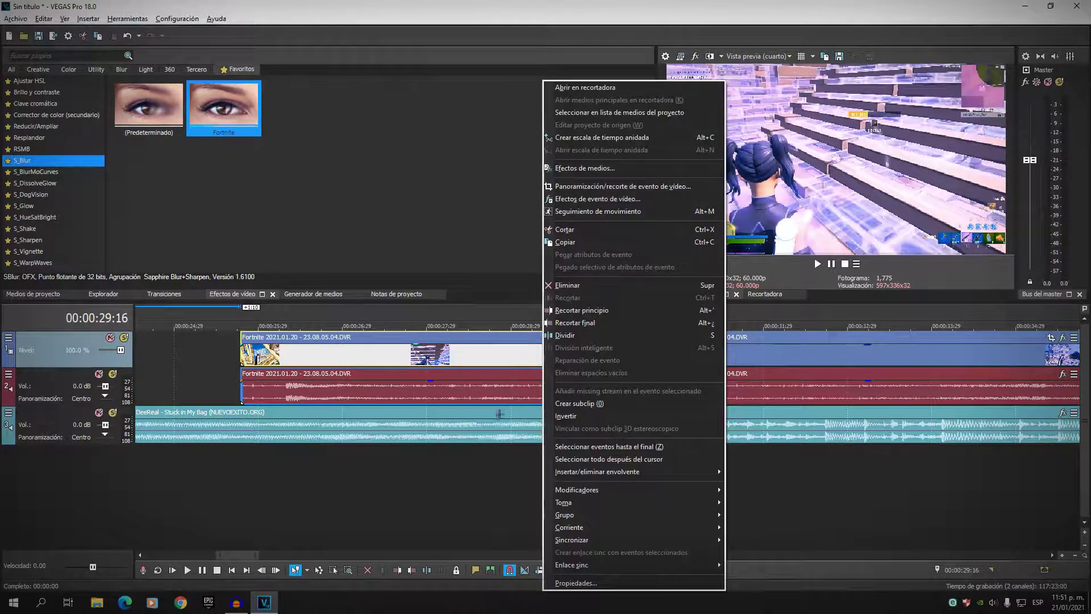
{"action": "mouse_move", "coordinate": [632, 474]}
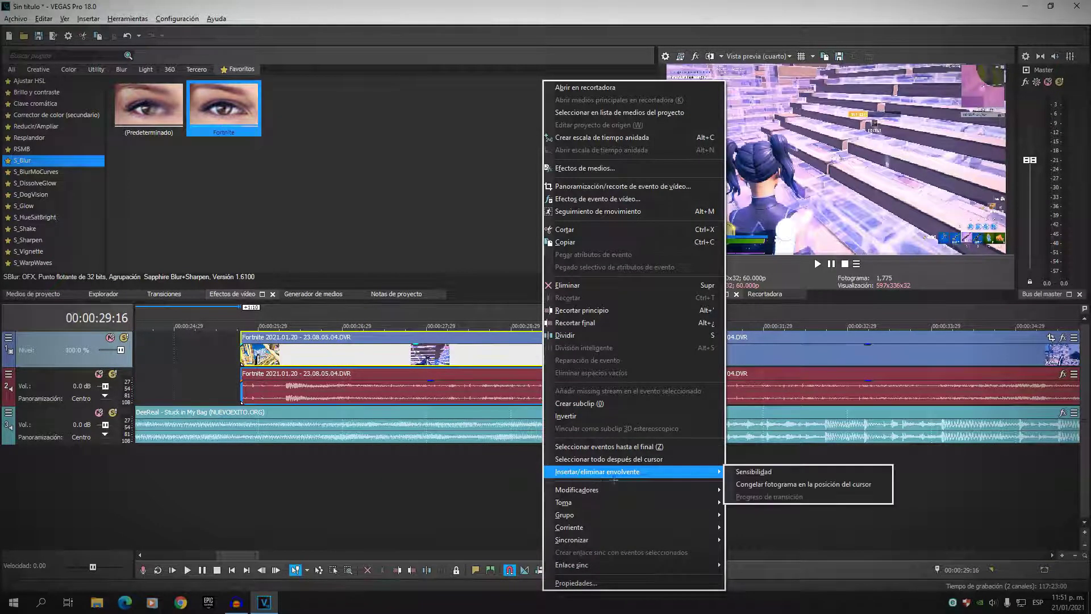
{"action": "left_click", "coordinate": [769, 475]}
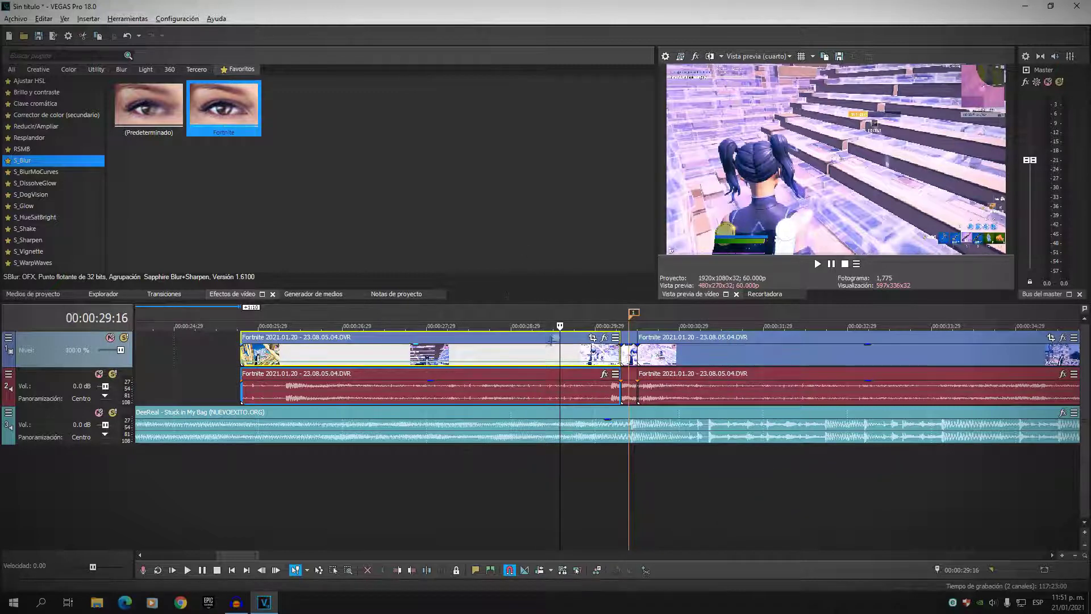
{"action": "scroll", "coordinate": [584, 350], "scroll_direction": "up", "scroll_amount": 2}
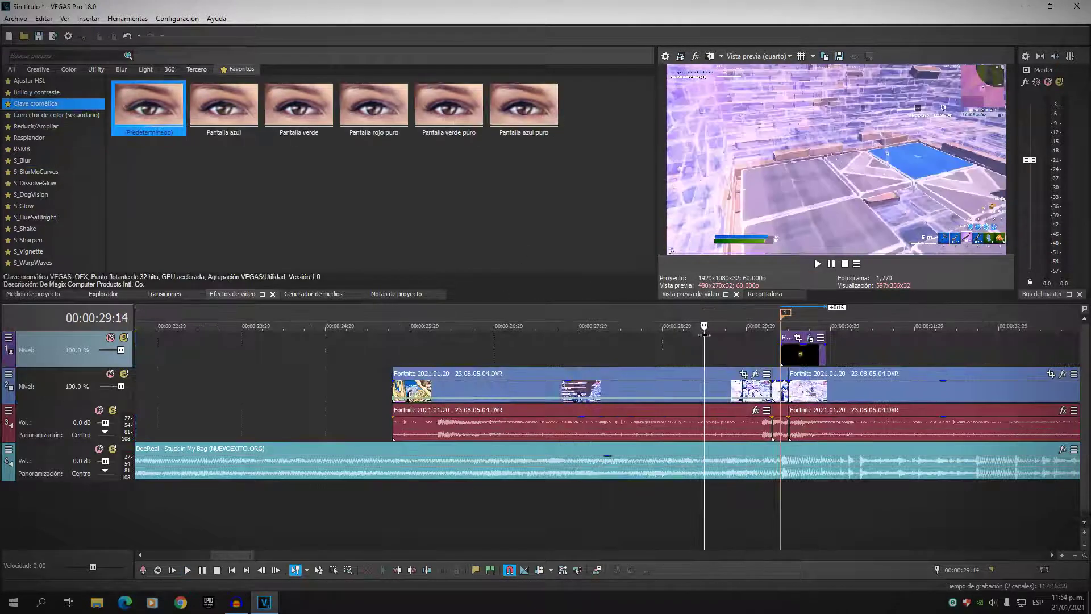
- Set the first gameplay clip's velocity envelope to normal speed at 00:00:29:00 and to 65 at 00:00:29:12
{"action": "mouse_move", "coordinate": [713, 333]}
{"action": "left_mouse_down"}
{"action": "mouse_move", "coordinate": [700, 333]}
{"action": "mouse_move", "coordinate": [712, 333]}
{"action": "left_mouse_up"}
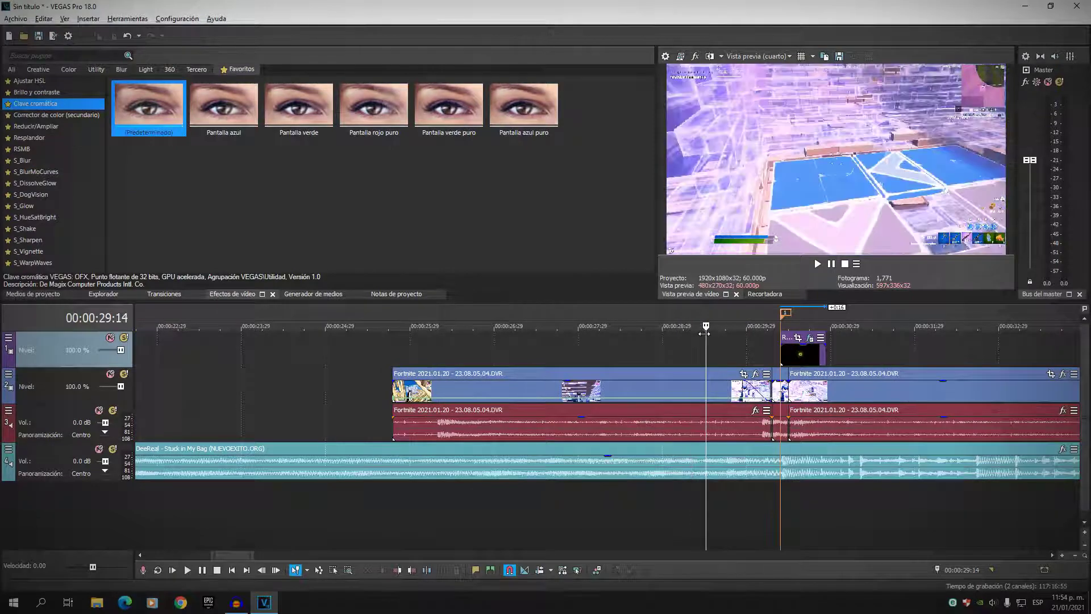
{"action": "left_click_drag", "start_coordinate": [709, 356], "coordinate": [705, 356]}
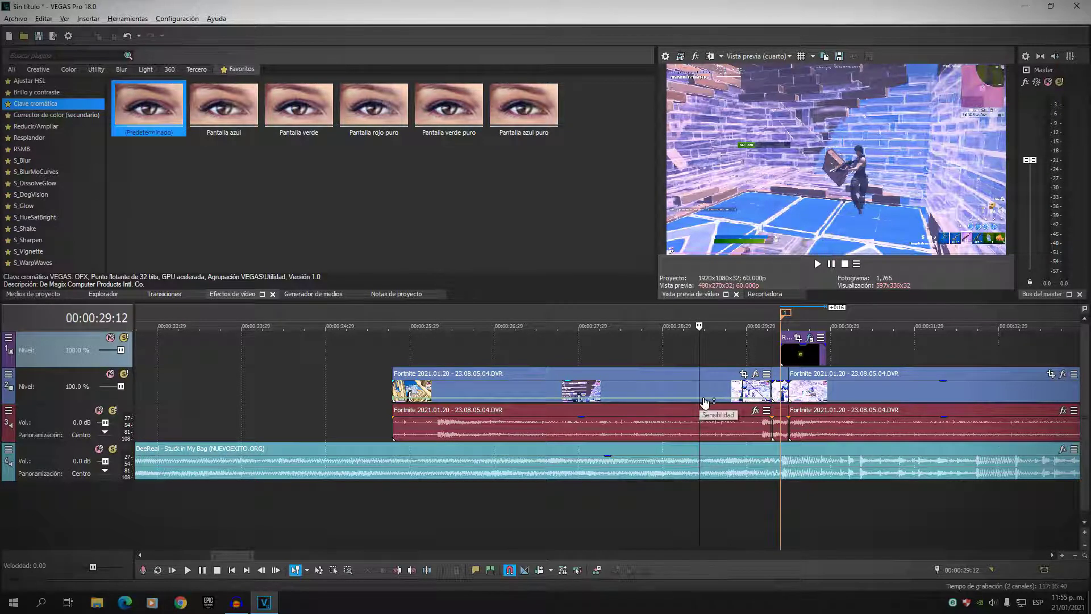
{"action": "right_click", "coordinate": [668, 399]}
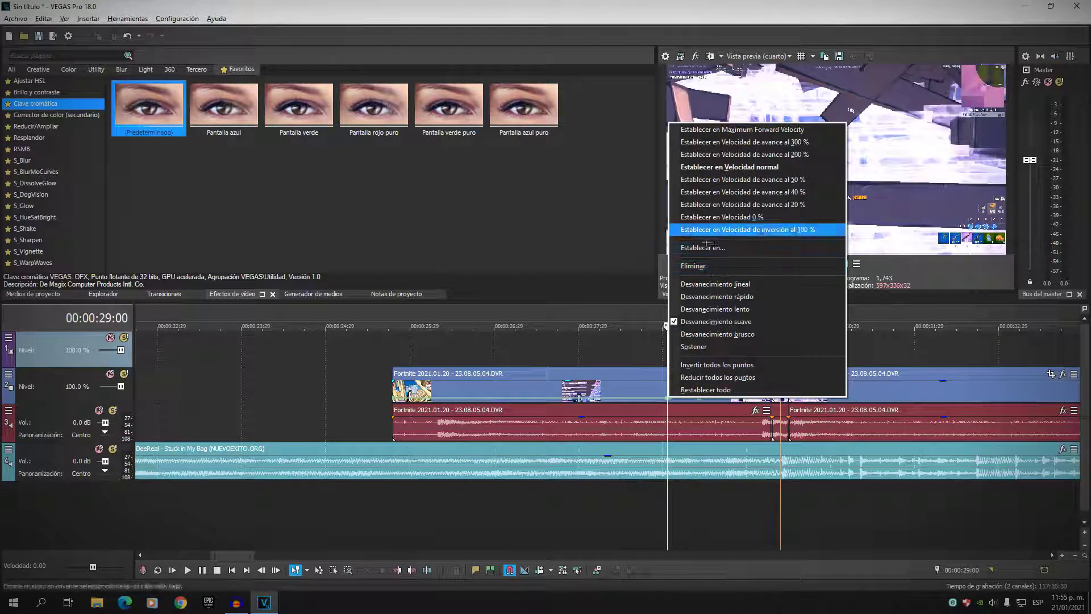
{"action": "left_click", "coordinate": [730, 167]}
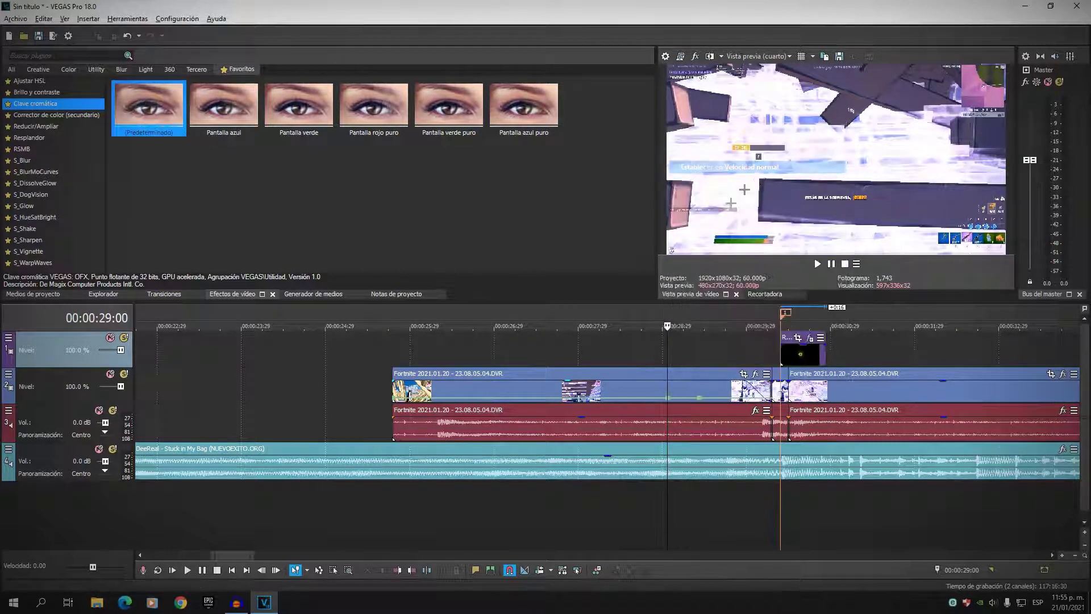
{"action": "left_click", "coordinate": [700, 399]}
{"action": "right_click", "coordinate": [700, 399]}
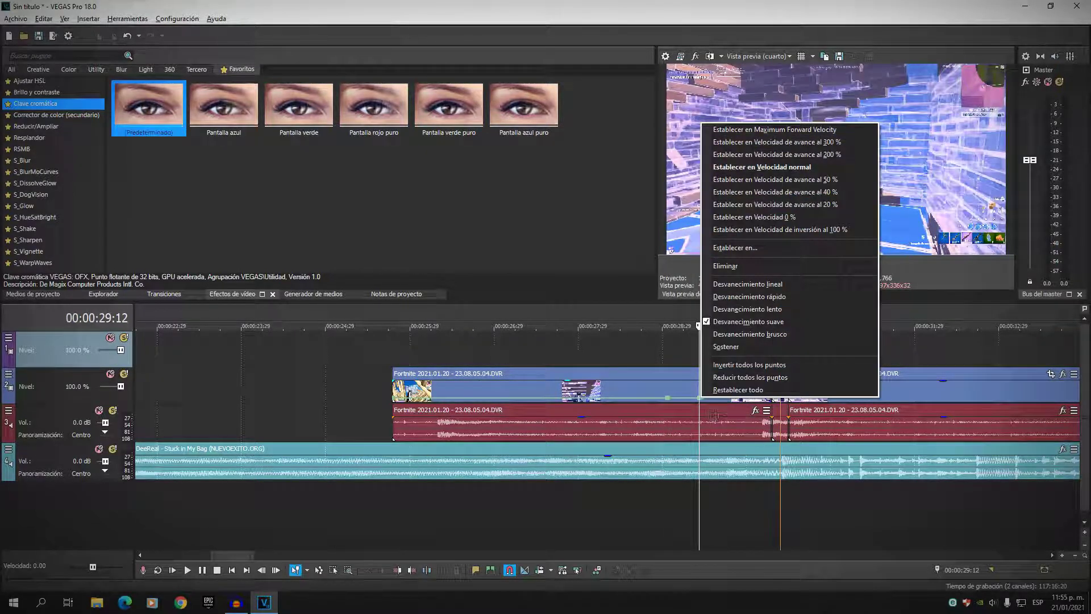
{"action": "left_click", "coordinate": [733, 266]}
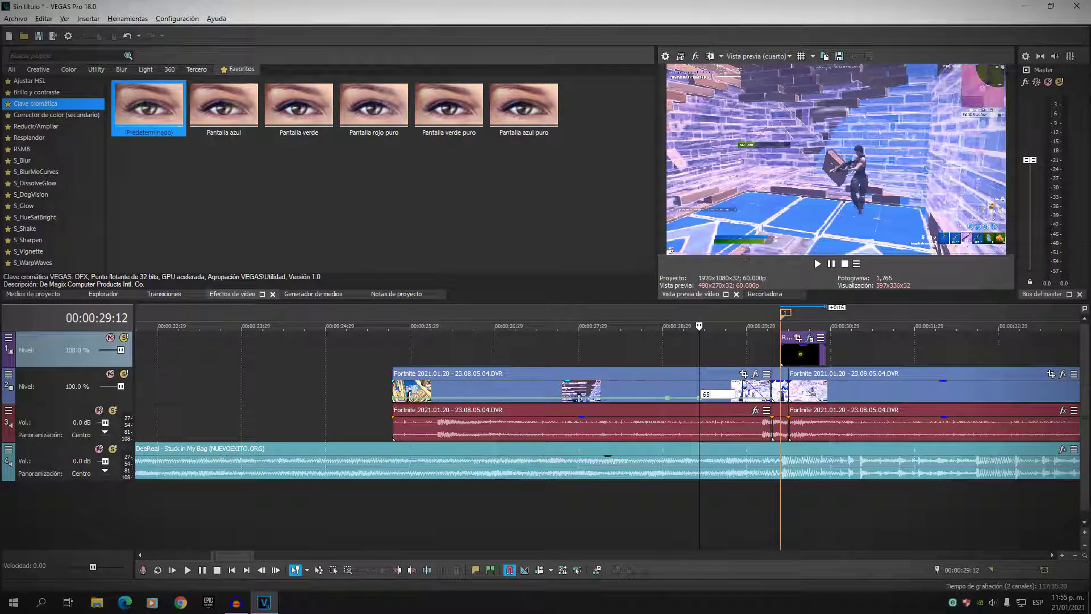
- Play back the speed-changed section of the first gameplay clip leading up to the marker
{"action": "left_click", "coordinate": [650, 327]}
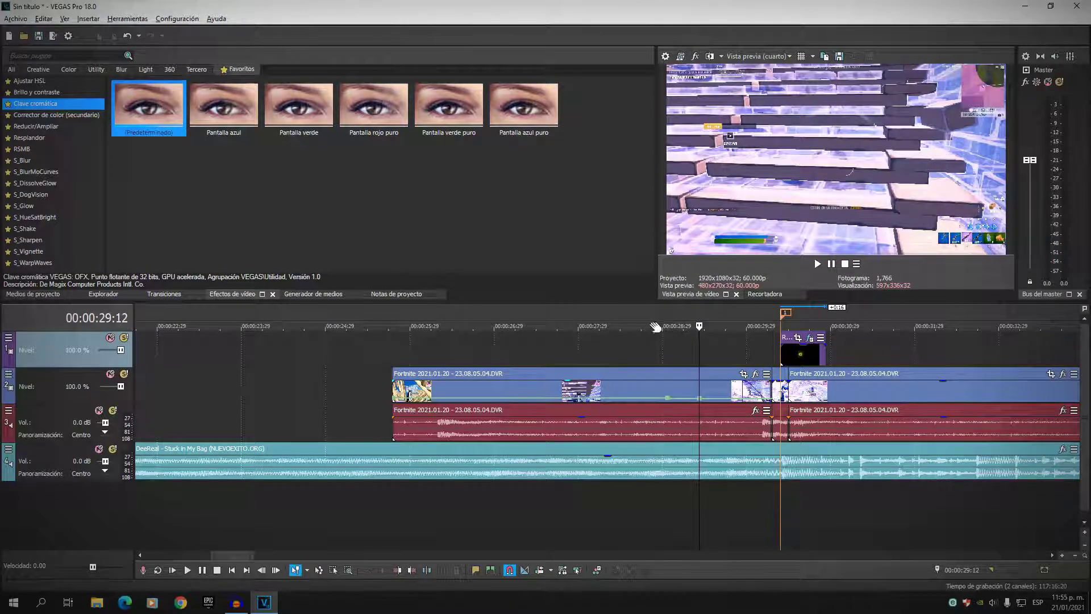
{"action": "key", "text": "space"}
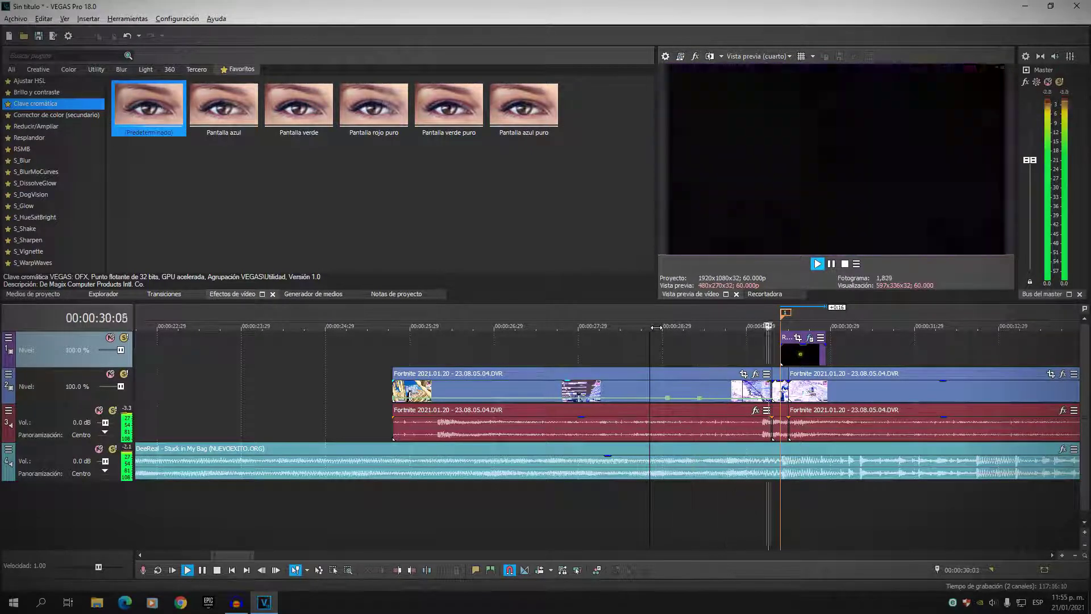
{"action": "left_click", "coordinate": [633, 328]}
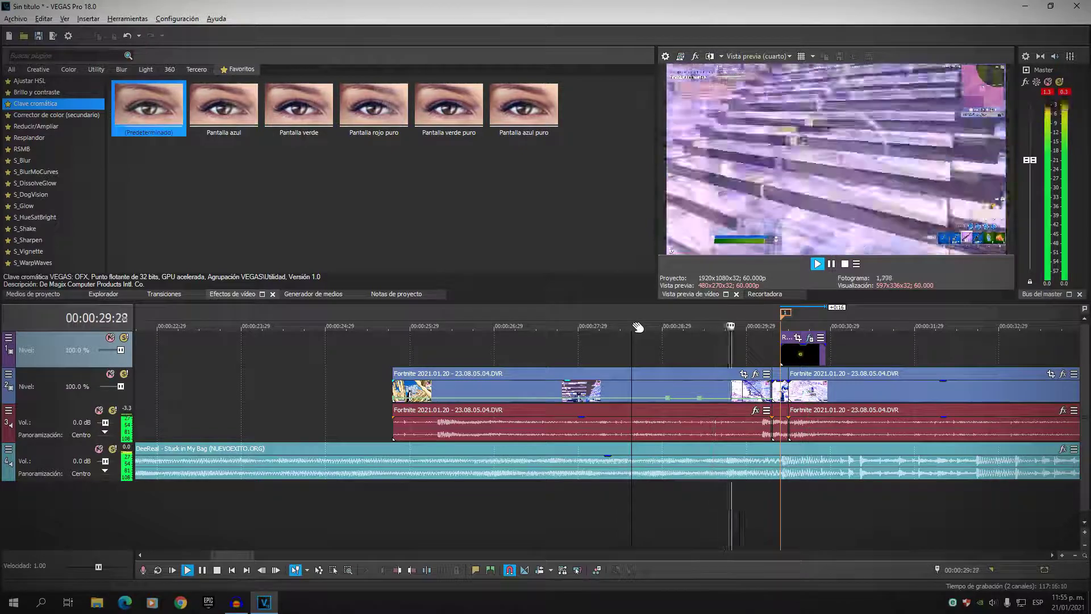
{"action": "key", "text": "Return"}
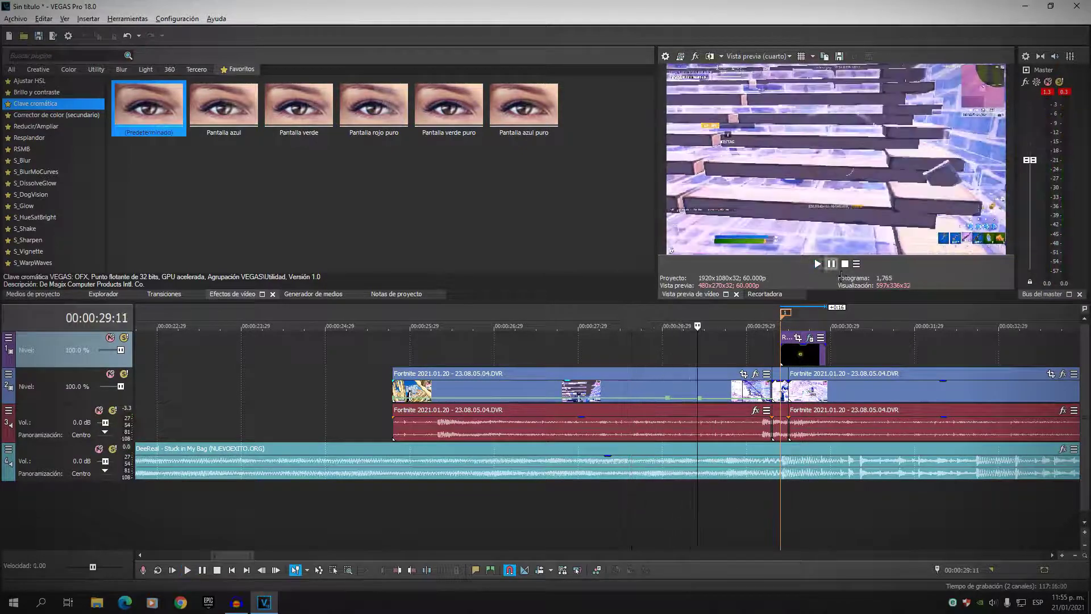
- Set the first gameplay clip's fade-out to 3 frames, ending right before the short effects segment
{"action": "scroll", "coordinate": [745, 369], "scroll_direction": "up", "scroll_amount": 3}
{"action": "scroll", "coordinate": [613, 348], "scroll_direction": "down", "scroll_amount": 2}
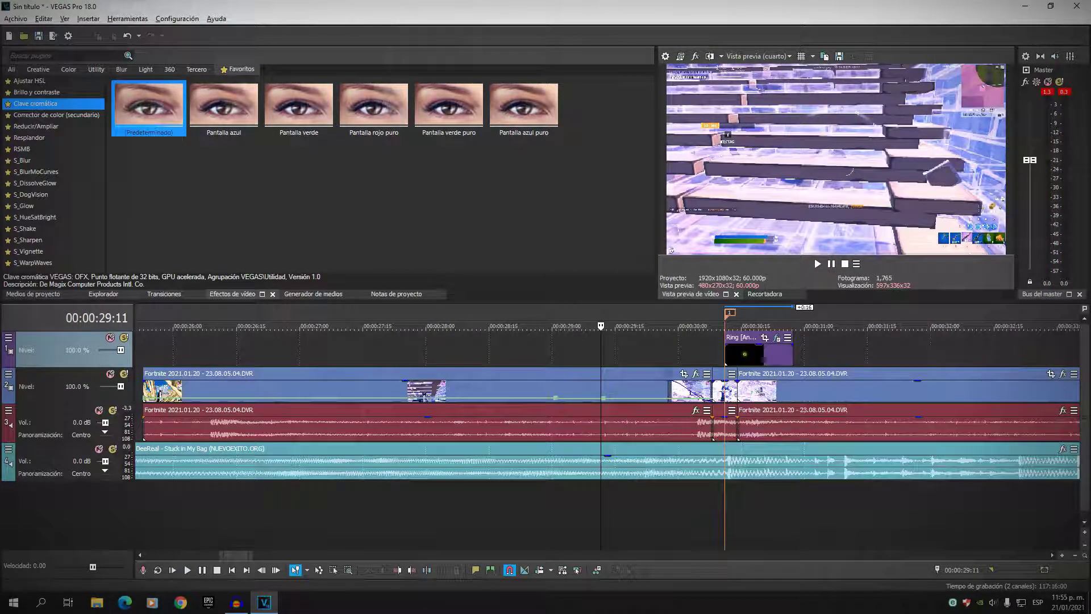
{"action": "left_click_drag", "start_coordinate": [675, 397], "coordinate": [697, 398]}
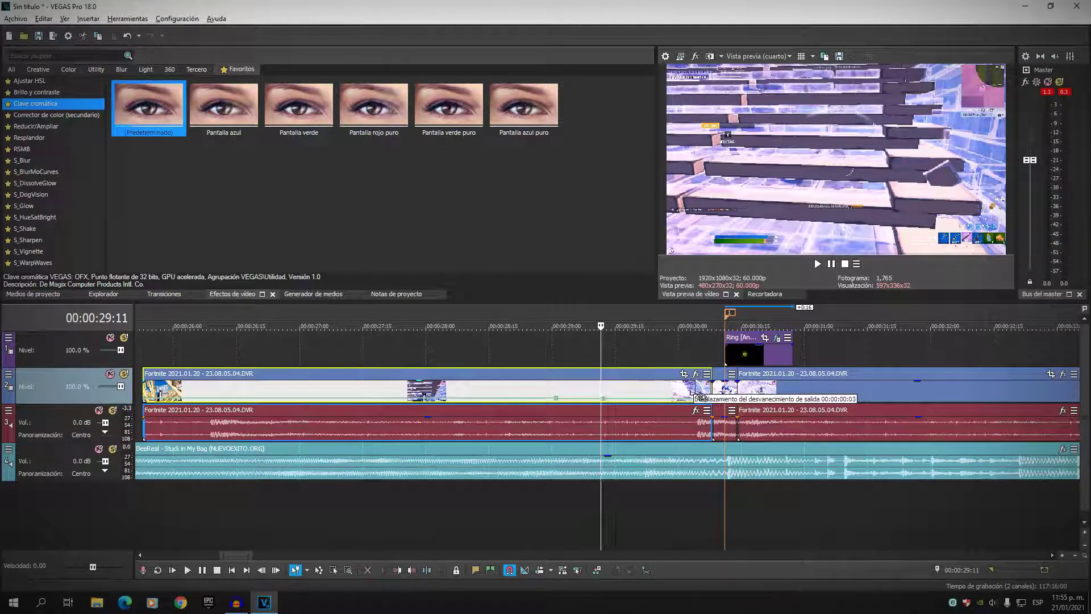
{"action": "scroll", "coordinate": [738, 340], "scroll_direction": "down", "scroll_amount": 4}
{"action": "key", "text": "space"}
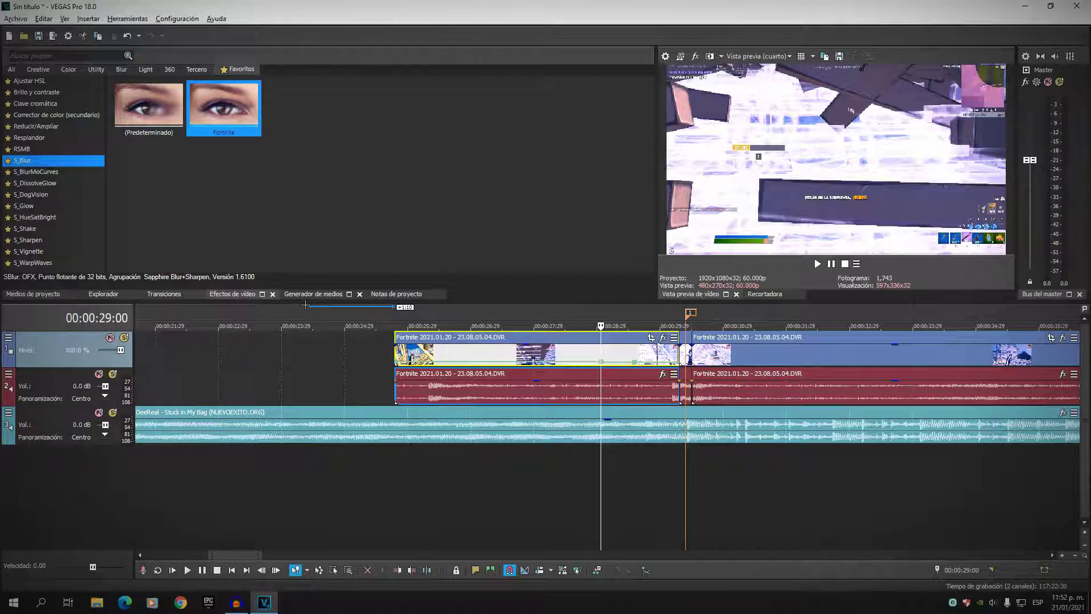
- Place the Ring overlay clip on a new top video track starting at the marker, and delete the audio track that came with it
{"action": "left_click", "coordinate": [64, 296]}
{"action": "left_click", "coordinate": [355, 91]}
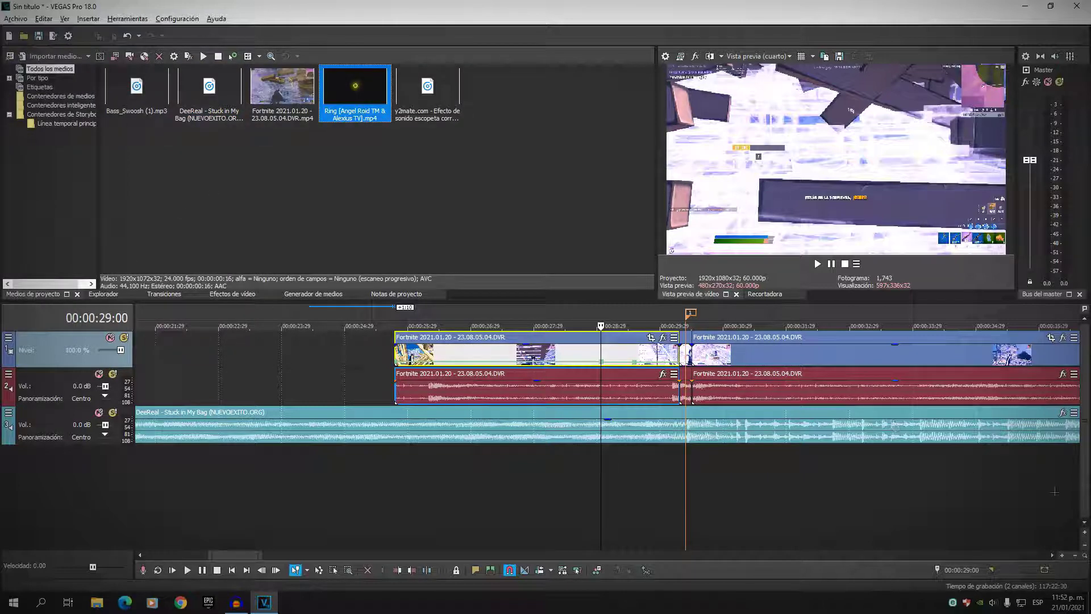
{"action": "right_click", "coordinate": [76, 460]}
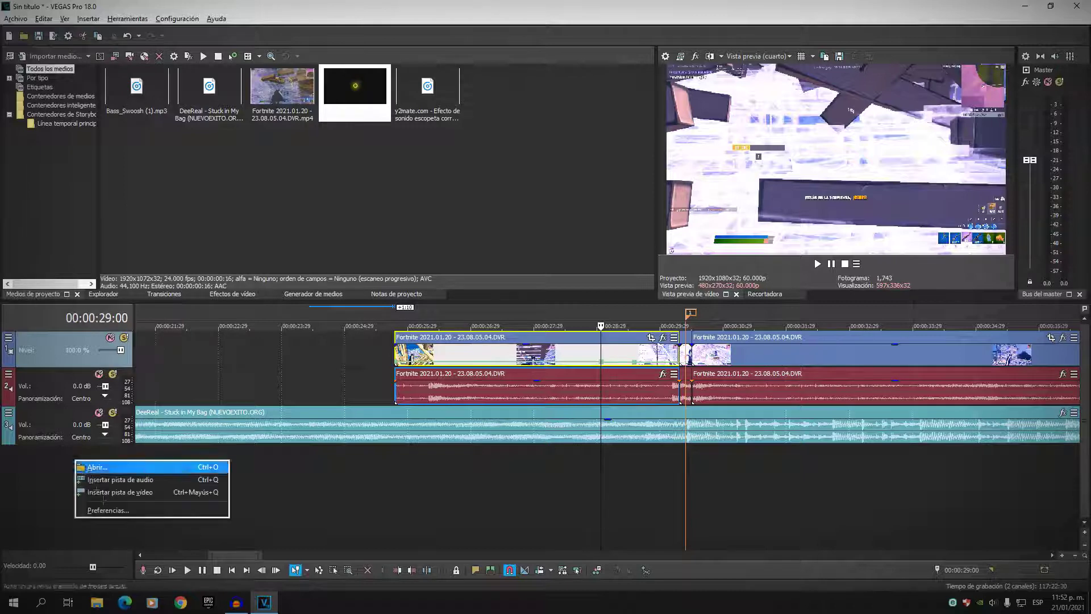
{"action": "left_click", "coordinate": [155, 492]}
{"action": "left_click_drag", "start_coordinate": [355, 91], "coordinate": [692, 355]}
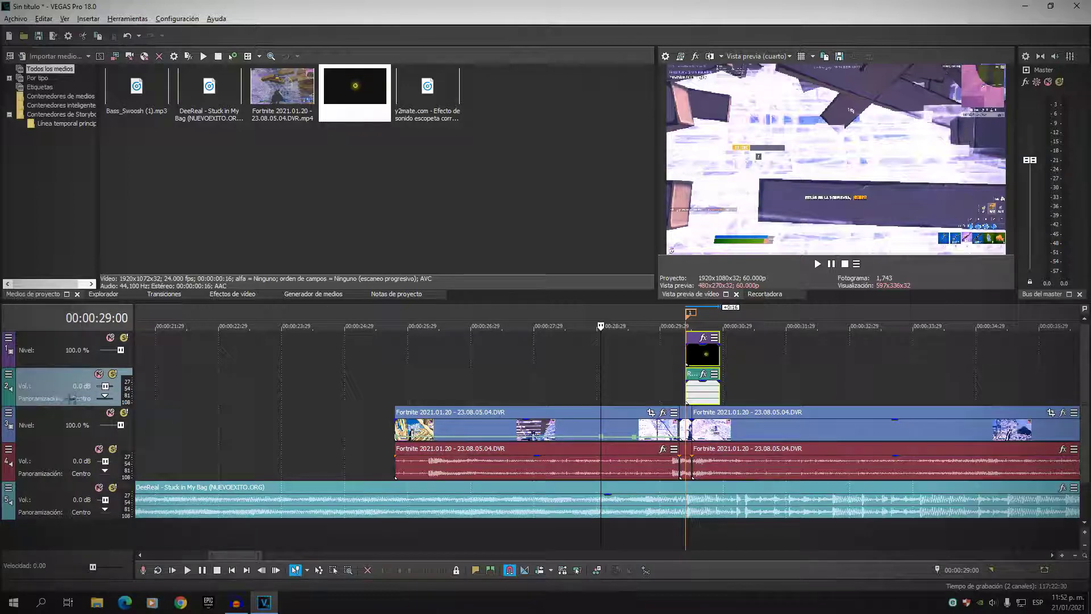
{"action": "key", "text": "Delete"}
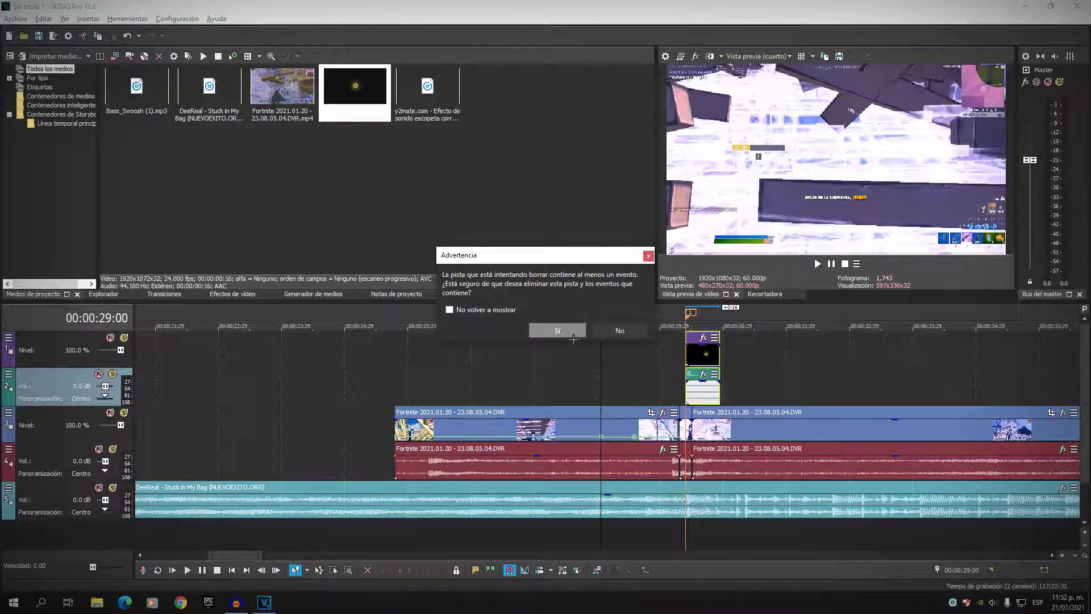
{"action": "left_click", "coordinate": [559, 331]}
- Play back the Ring overlay from the marker to check its expanding animation
{"action": "left_click", "coordinate": [704, 357]}
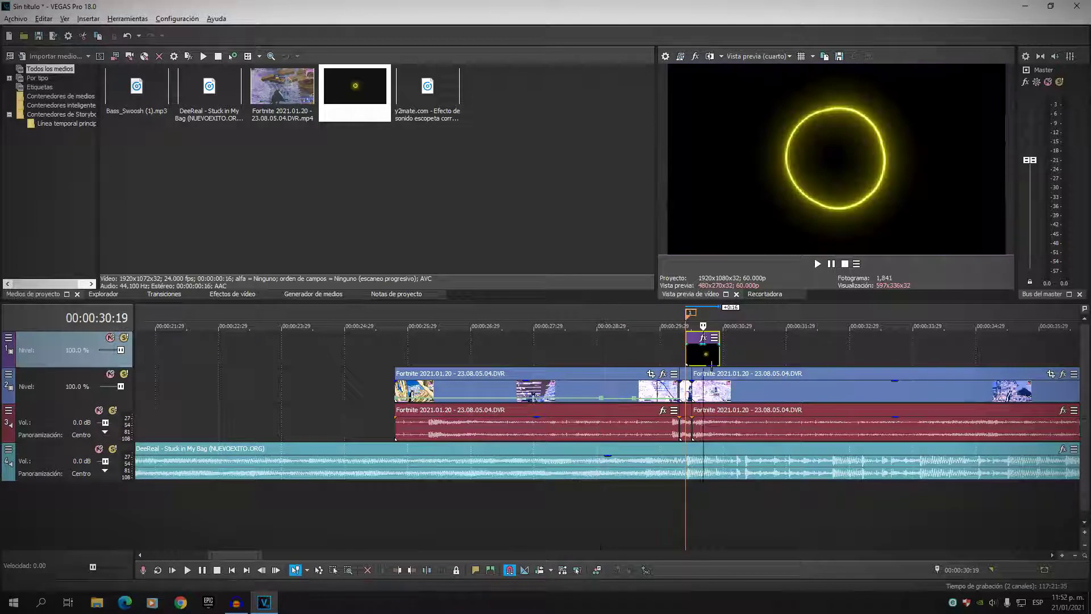
{"action": "left_click_drag", "start_coordinate": [702, 323], "coordinate": [685, 324]}
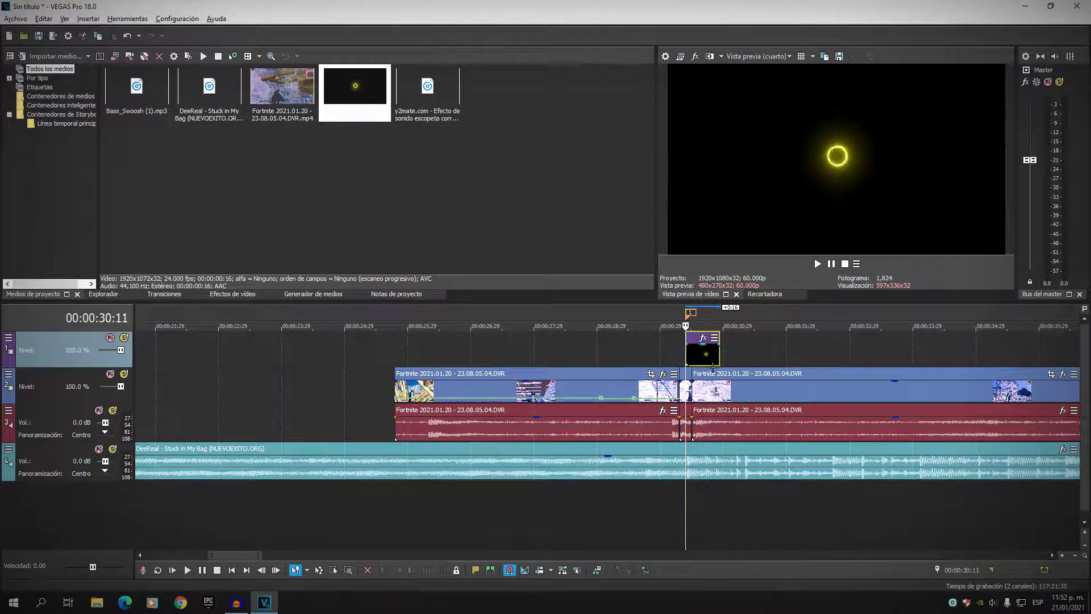
{"action": "key", "text": "space"}
{"action": "key", "text": "space"}
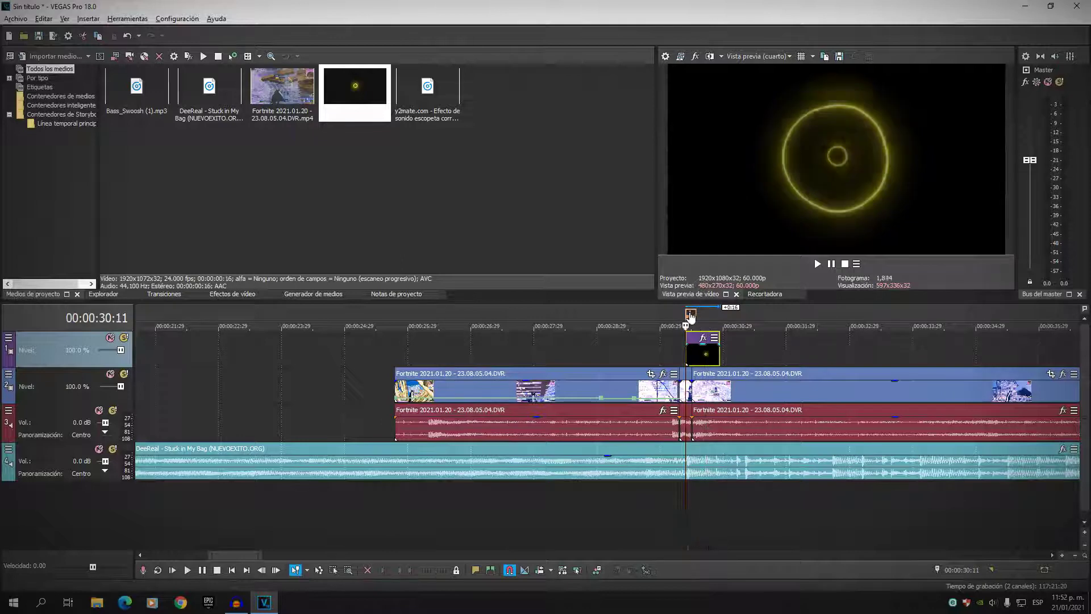
- Apply the Clave cromática effect with the (Predeterminado) preset to the Ring overlay clip
{"action": "left_click", "coordinate": [233, 294]}
{"action": "left_click", "coordinate": [55, 103]}
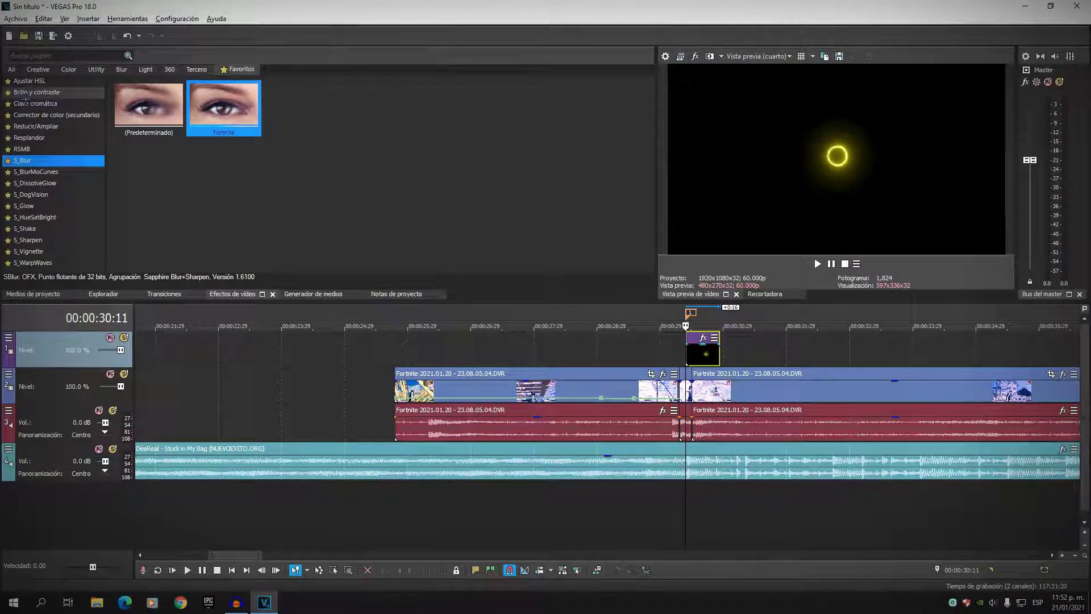
{"action": "left_click_drag", "start_coordinate": [139, 105], "coordinate": [479, 226]}
{"action": "left_click_drag", "start_coordinate": [711, 353], "coordinate": [712, 354]}
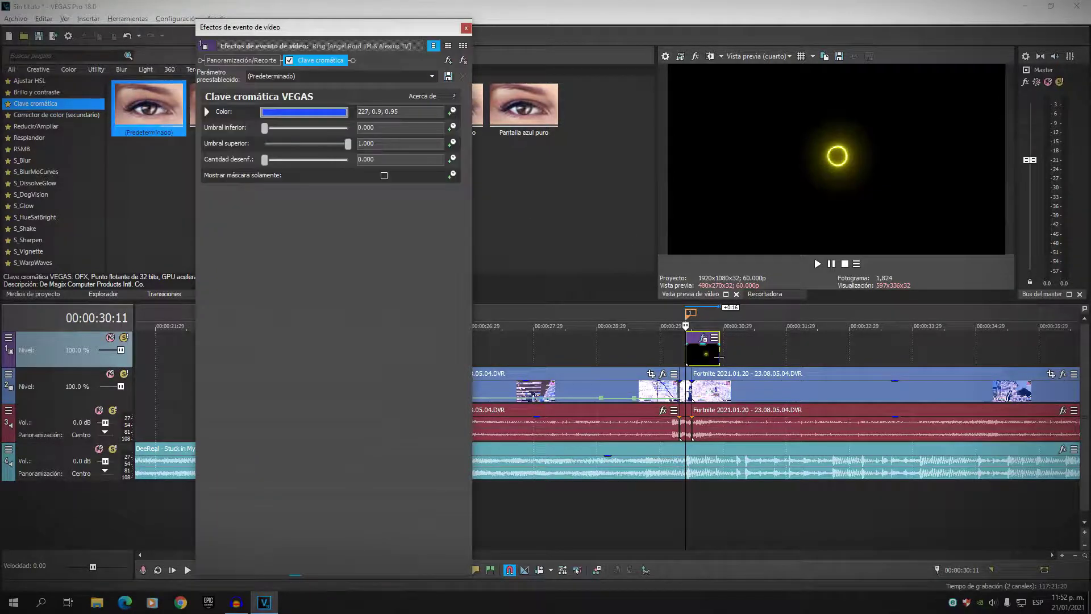
- Set the chroma key colour to the overlay's black background sampled from the preview, and set Umbral inferior to 0.588
{"action": "left_click", "coordinate": [216, 116]}
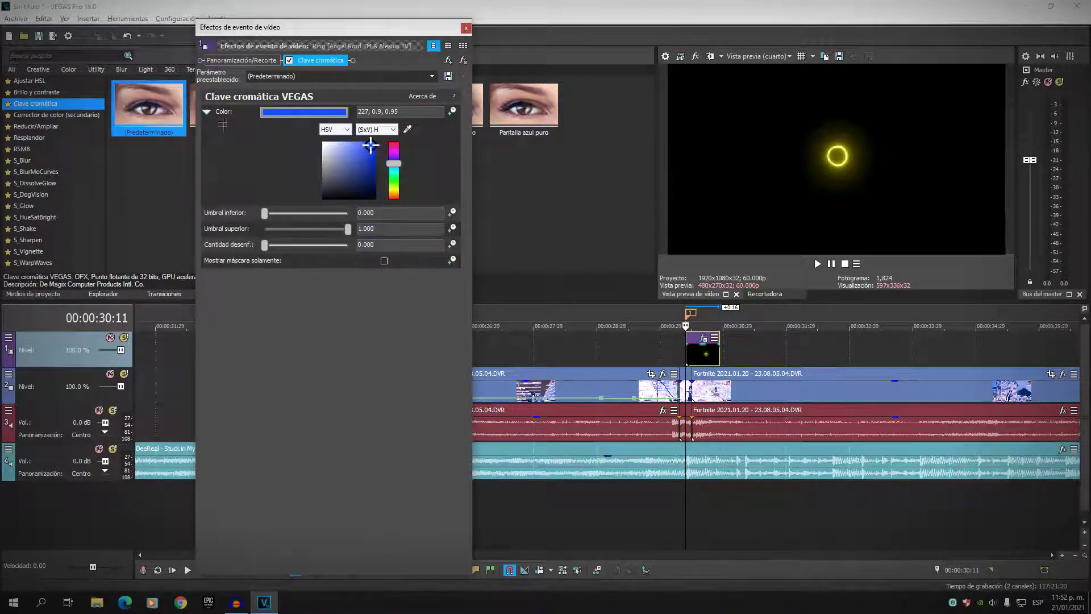
{"action": "left_click", "coordinate": [407, 129]}
{"action": "left_click", "coordinate": [763, 123]}
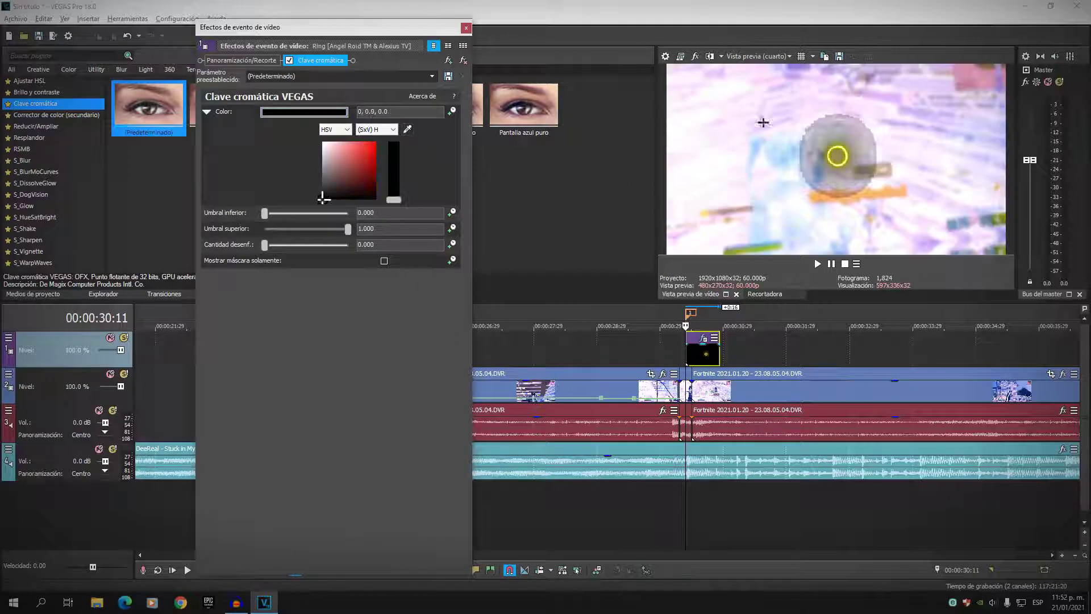
{"action": "left_click_drag", "start_coordinate": [269, 225], "coordinate": [314, 226]}
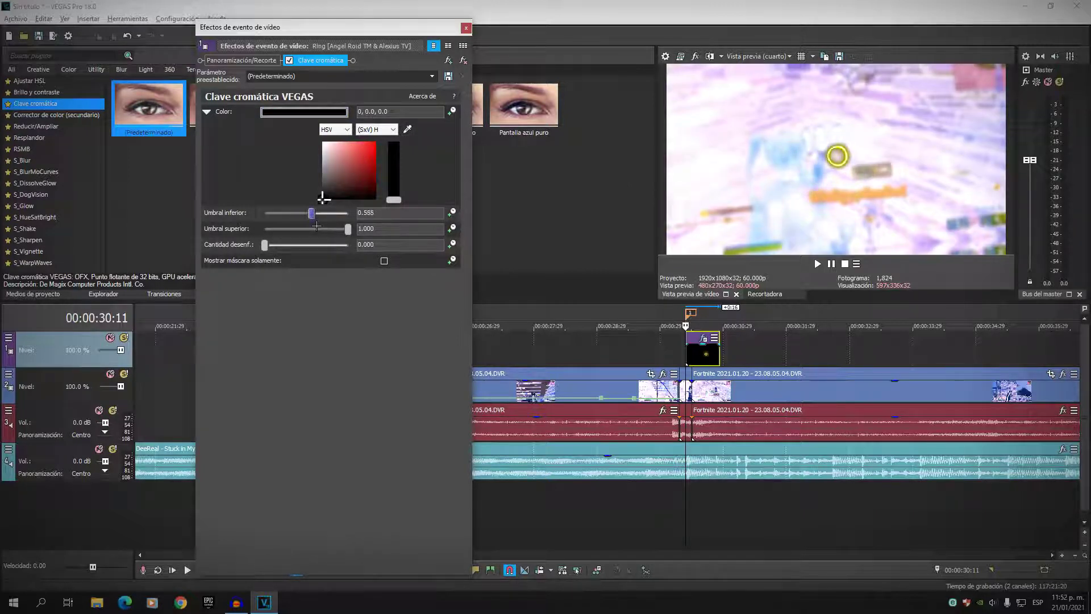
{"action": "left_click", "coordinate": [466, 27]}
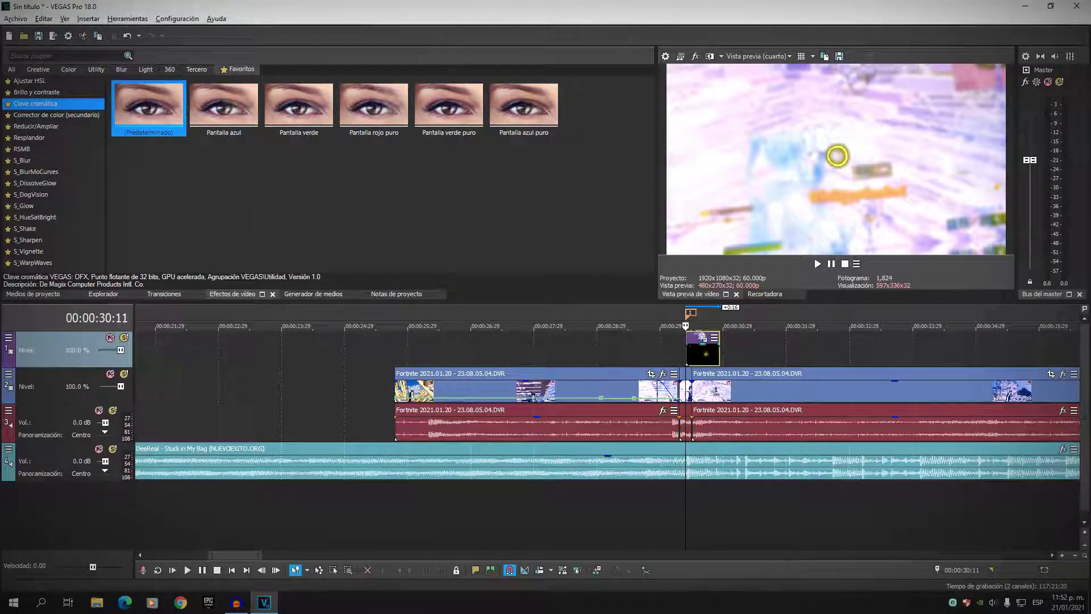
- Play back the gameplay across the marker to check the keyed ring overlay against the music
{"action": "left_click", "coordinate": [671, 322]}
{"action": "left_click", "coordinate": [603, 321]}
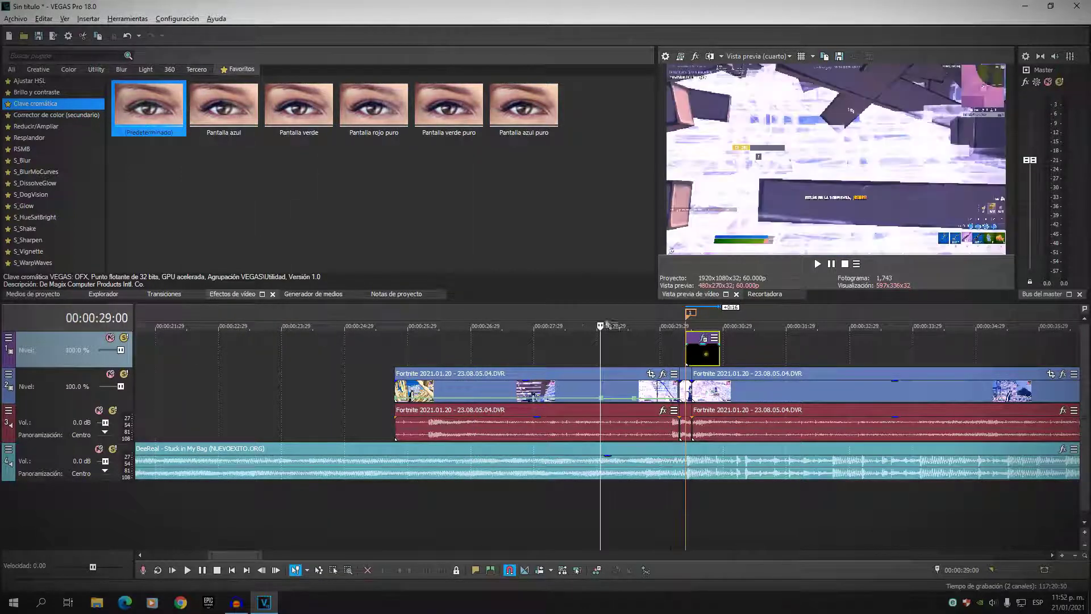
{"action": "scroll", "coordinate": [604, 341], "scroll_direction": "down", "scroll_amount": 3}
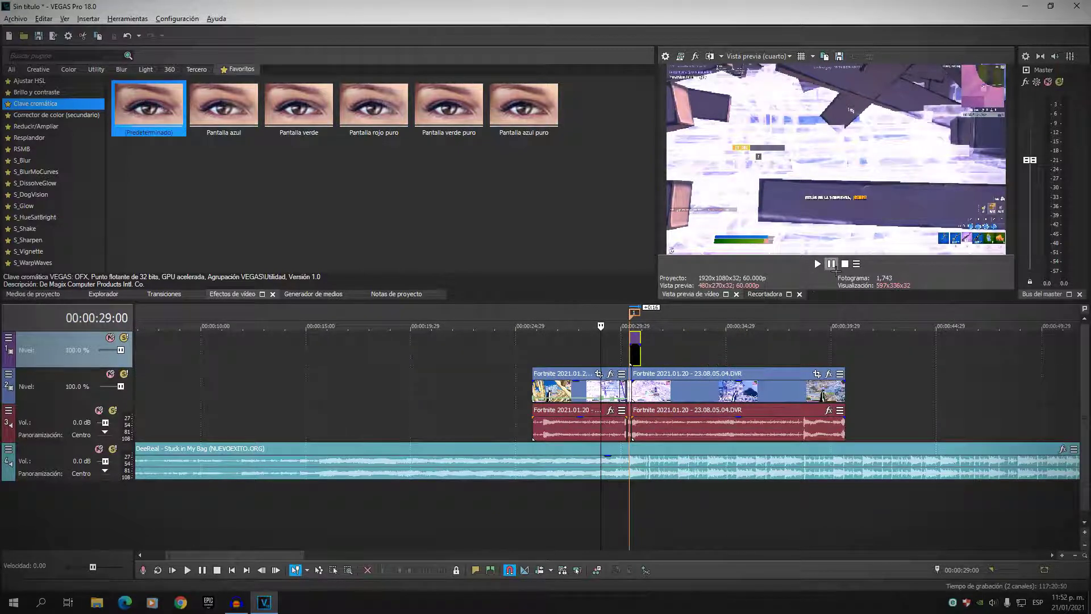
{"action": "key", "text": "space"}
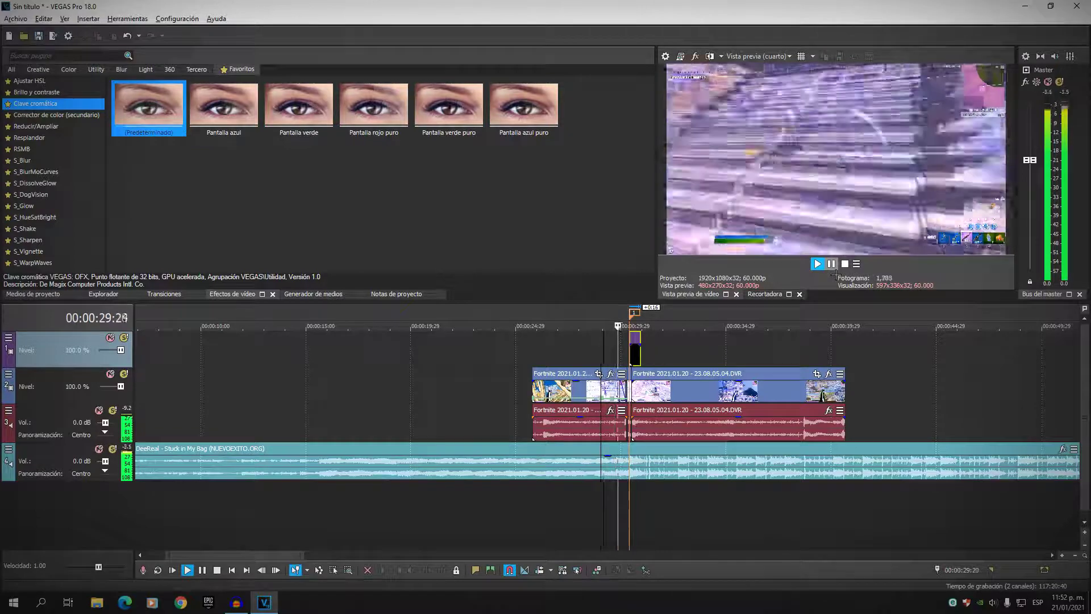
{"action": "left_click", "coordinate": [605, 327]}
{"action": "left_click", "coordinate": [578, 327]}
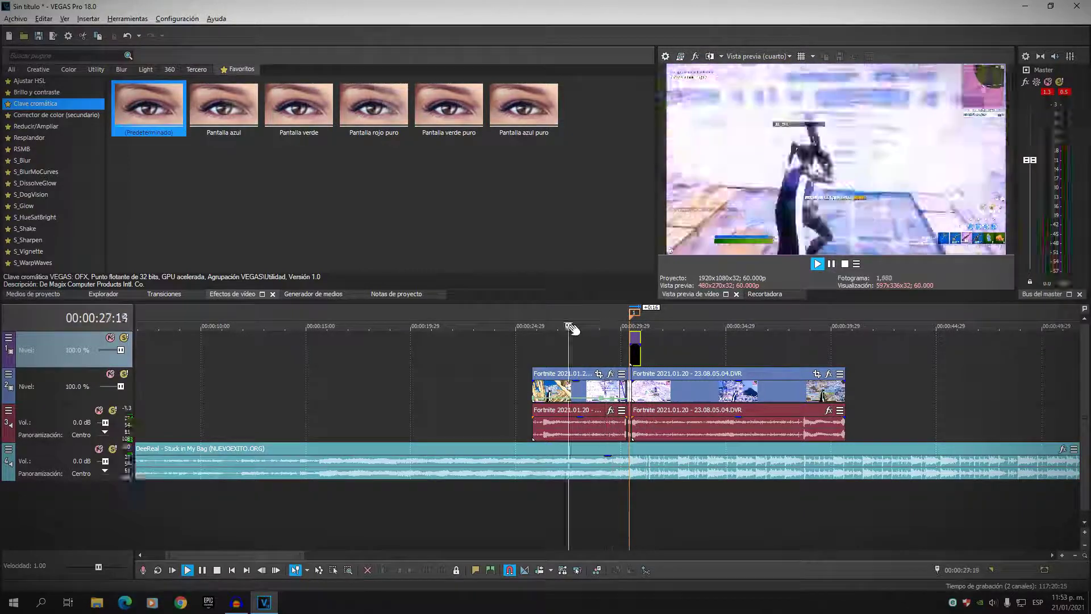
{"action": "left_click", "coordinate": [831, 264]}
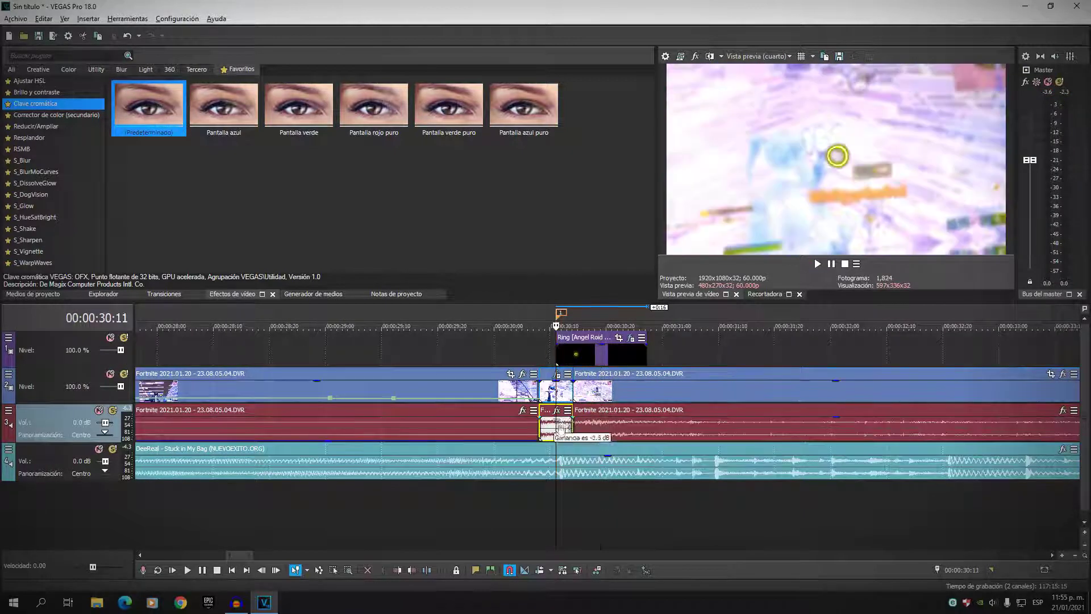
- Lower the gain of the audio event under the long gameplay clip after the marker to -Inf. dB
{"action": "scroll", "coordinate": [642, 431], "scroll_direction": "down", "scroll_amount": 3}
{"action": "left_click", "coordinate": [856, 423]}
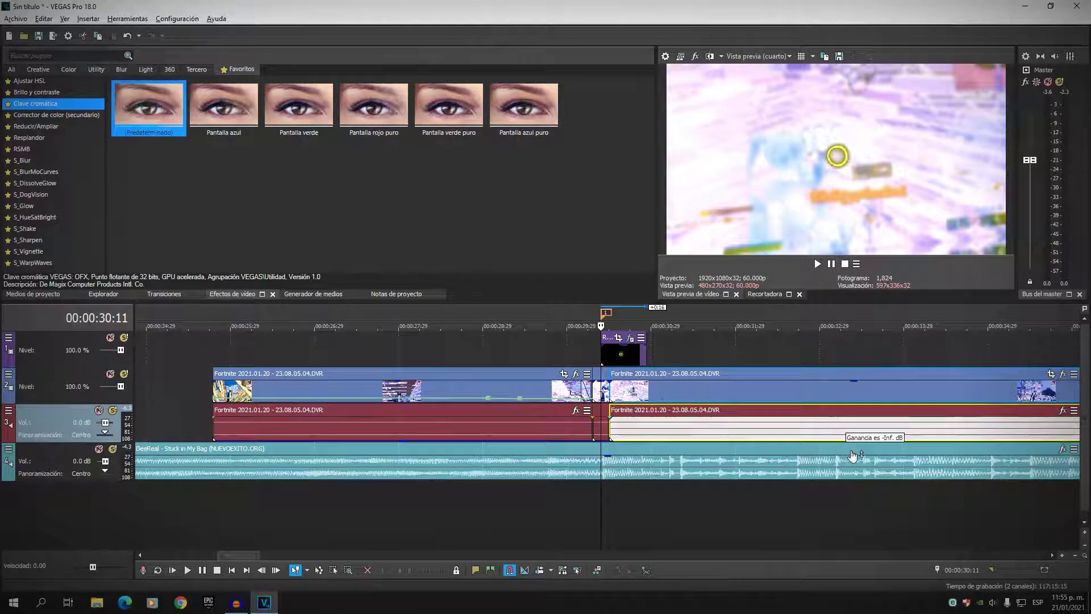
{"action": "scroll", "coordinate": [857, 426], "scroll_direction": "down", "scroll_amount": 3}
- Place the "Efecto de sonido escopeta corredera pesada fortnite" sound on a new audio track starting at the marker
{"action": "left_click", "coordinate": [164, 293]}
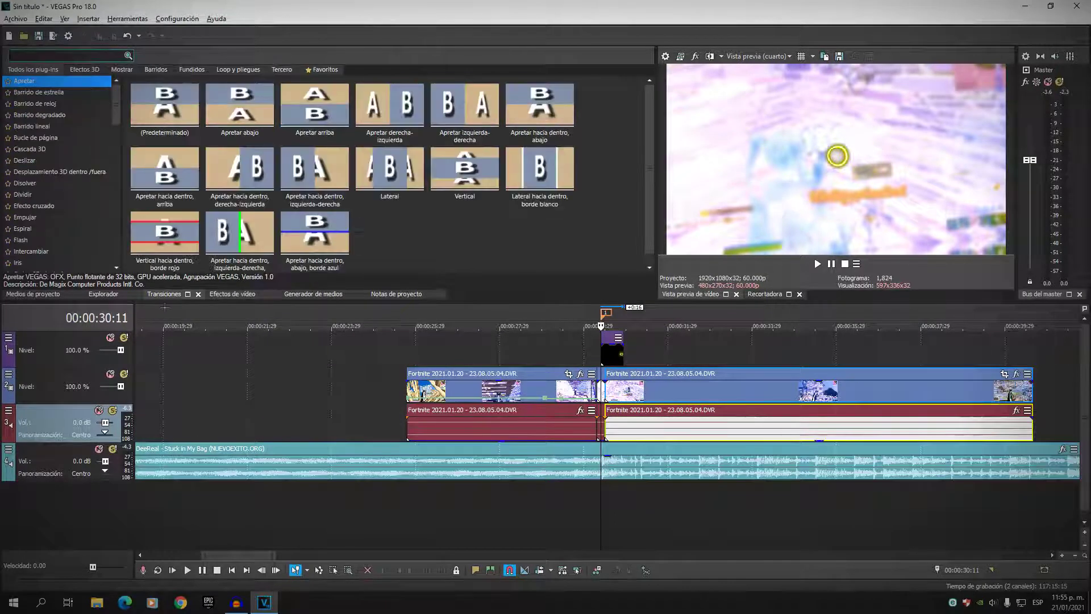
{"action": "left_click", "coordinate": [313, 294]}
{"action": "left_click", "coordinate": [54, 294]}
{"action": "left_click", "coordinate": [226, 120]}
{"action": "left_click_drag", "start_coordinate": [427, 94], "coordinate": [608, 493]}
- Split the shotgun sound at 00:00:32:13, just before its first shot, and delete the silent lead-in
{"action": "scroll", "coordinate": [608, 493], "scroll_direction": "down", "scroll_amount": 3}
{"action": "left_click", "coordinate": [647, 323]}
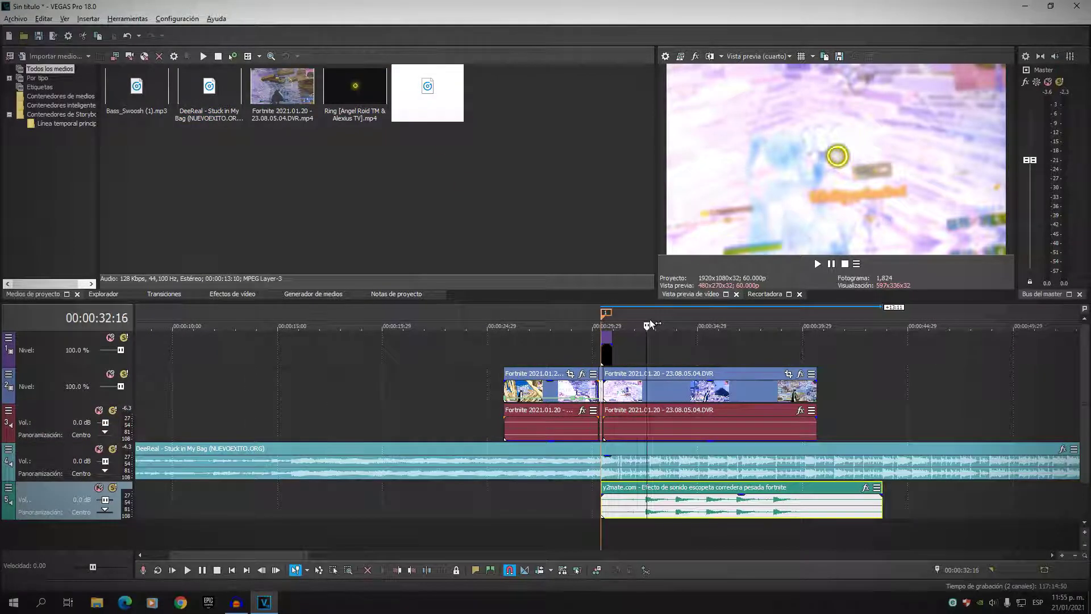
{"action": "key", "text": "s"}
{"action": "key", "text": "Delete"}
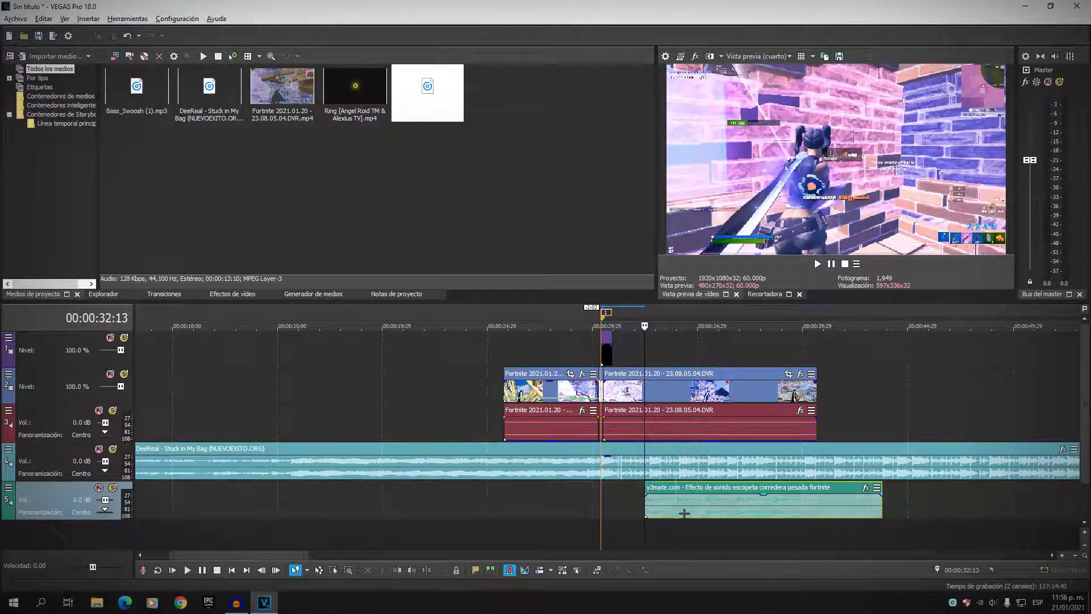
- Cut the shotgun sound after its first shot at about 00:00:33:22, delete the rest, and move the single shot to the marker
{"action": "left_click", "coordinate": [676, 513]}
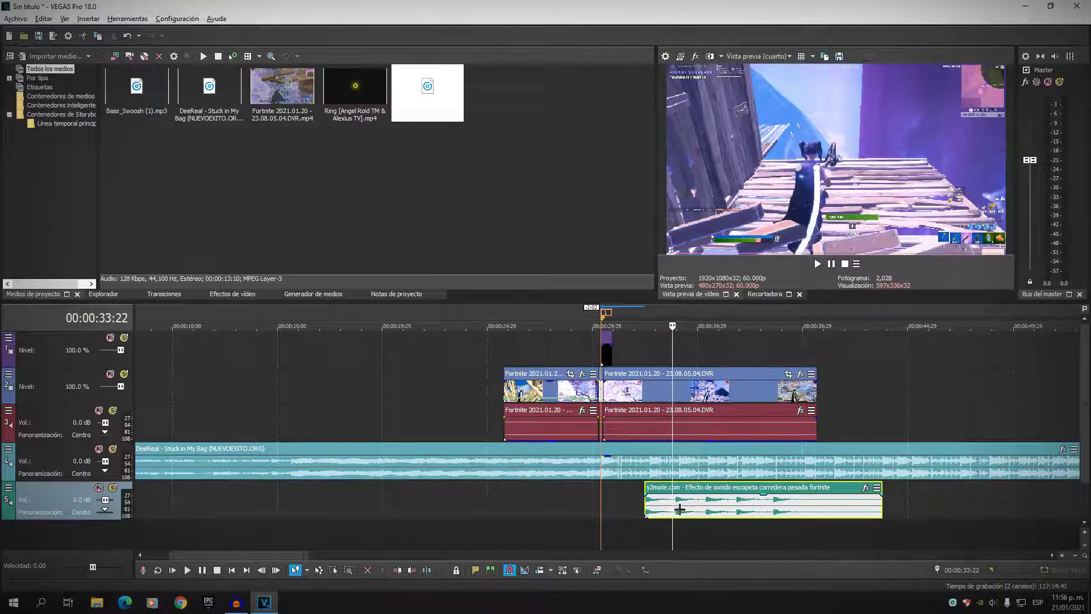
{"action": "left_click", "coordinate": [672, 511]}
{"action": "key", "text": "s"}
{"action": "key", "text": "Delete"}
{"action": "left_click_drag", "start_coordinate": [669, 516], "coordinate": [625, 511]}
- Add Bass_Swoosh (1).mp3 on a new audio track starting 12 frames before the marker, and play back the shot with both sounds
{"action": "left_click_drag", "start_coordinate": [139, 94], "coordinate": [615, 511]}
{"action": "key", "text": "space"}
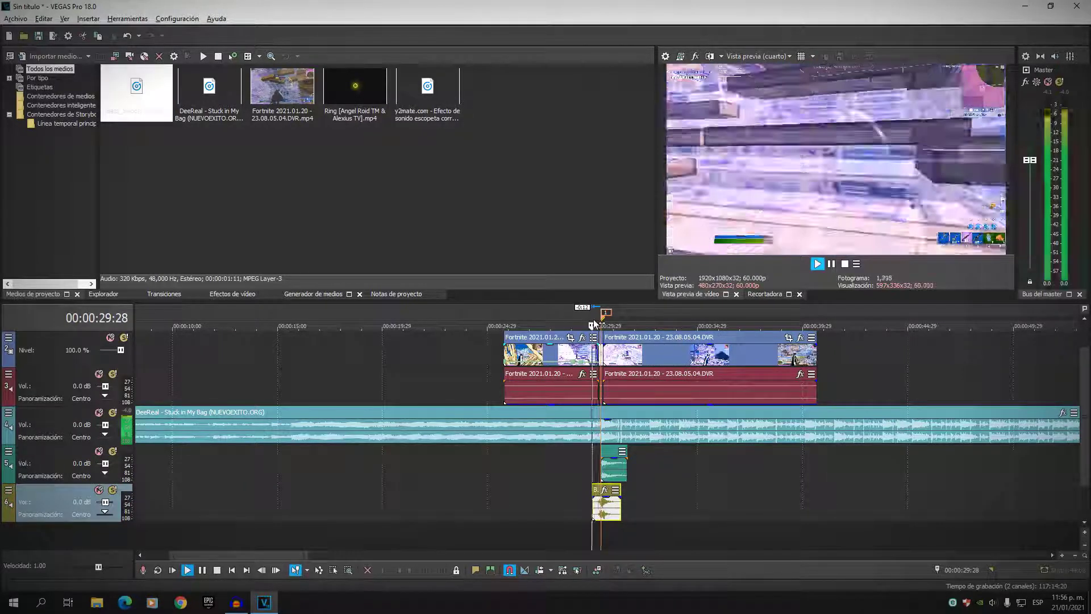
{"action": "left_click", "coordinate": [576, 322]}
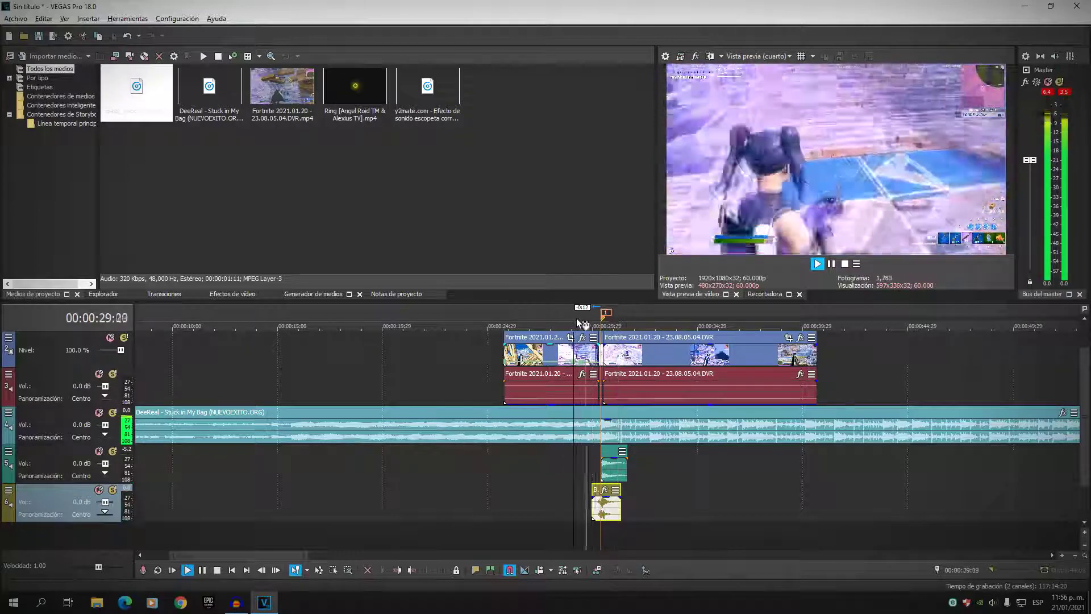
{"action": "scroll", "coordinate": [577, 323], "scroll_direction": "up", "scroll_amount": 3}
{"action": "key", "text": "Return"}
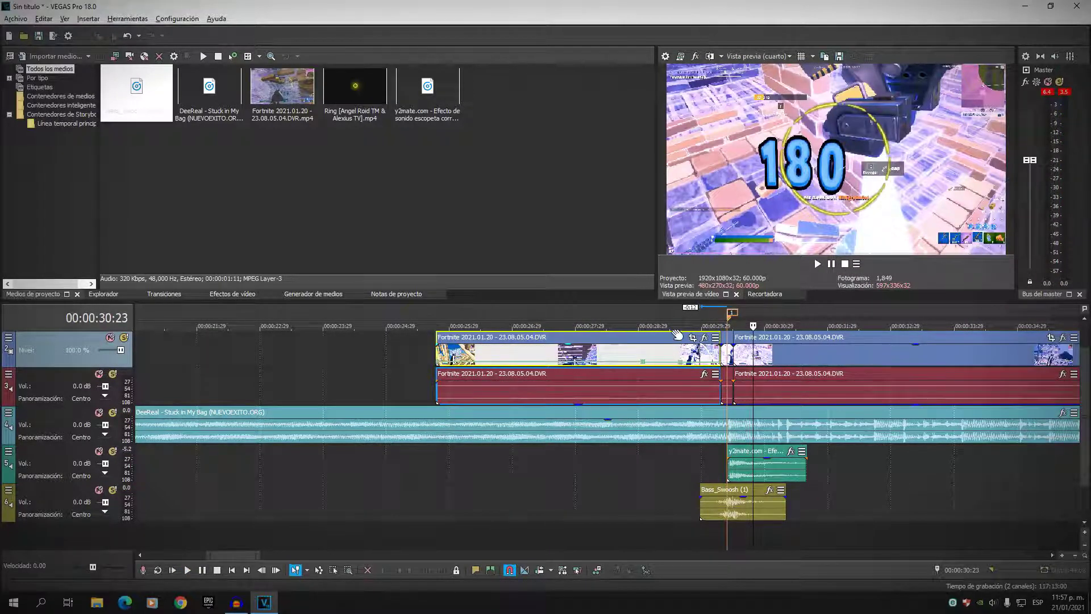
- Play back the section from about 00:00:28:22 past the marker to review the speed change, fade, ring overlay and sound effects together
{"action": "left_click", "coordinate": [630, 326]}
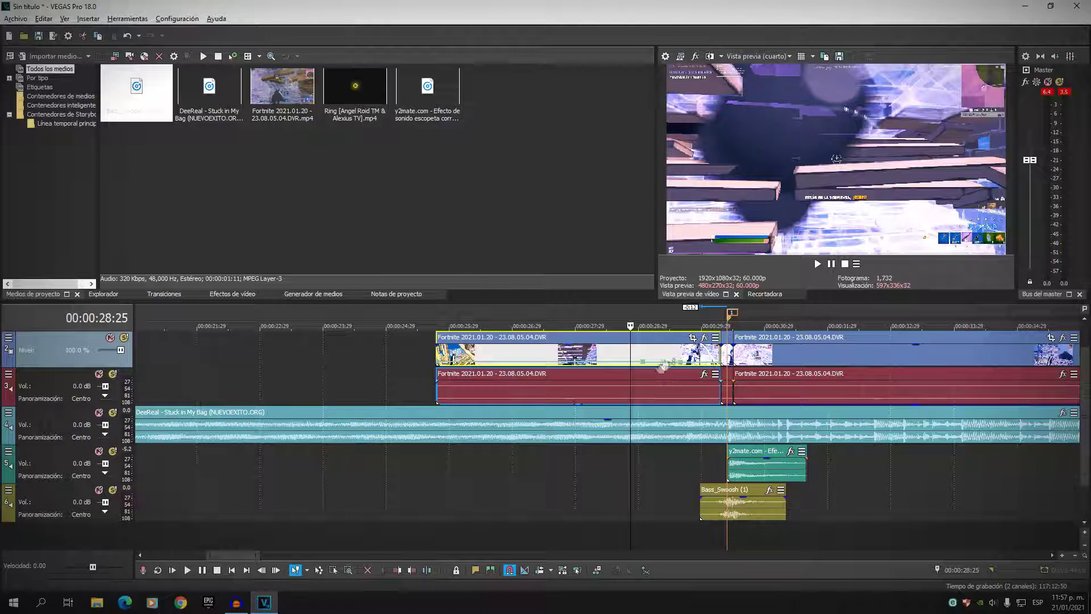
{"action": "scroll", "coordinate": [656, 372], "scroll_direction": "up", "scroll_amount": 2}
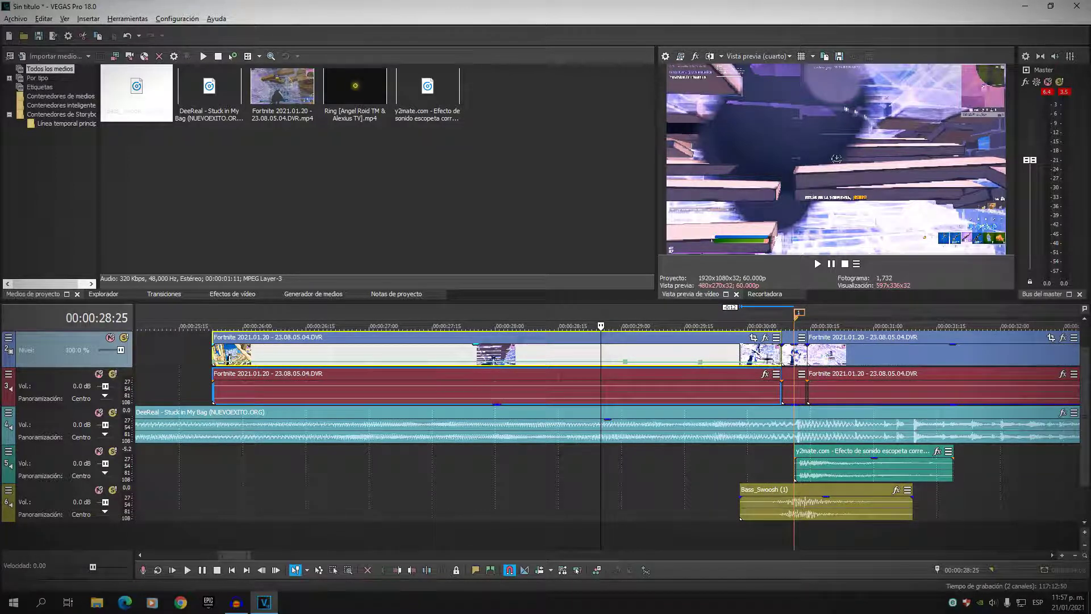
{"action": "mouse_move", "coordinate": [705, 365]}
{"action": "key", "text": "Down"}
{"action": "key", "text": "Down"}
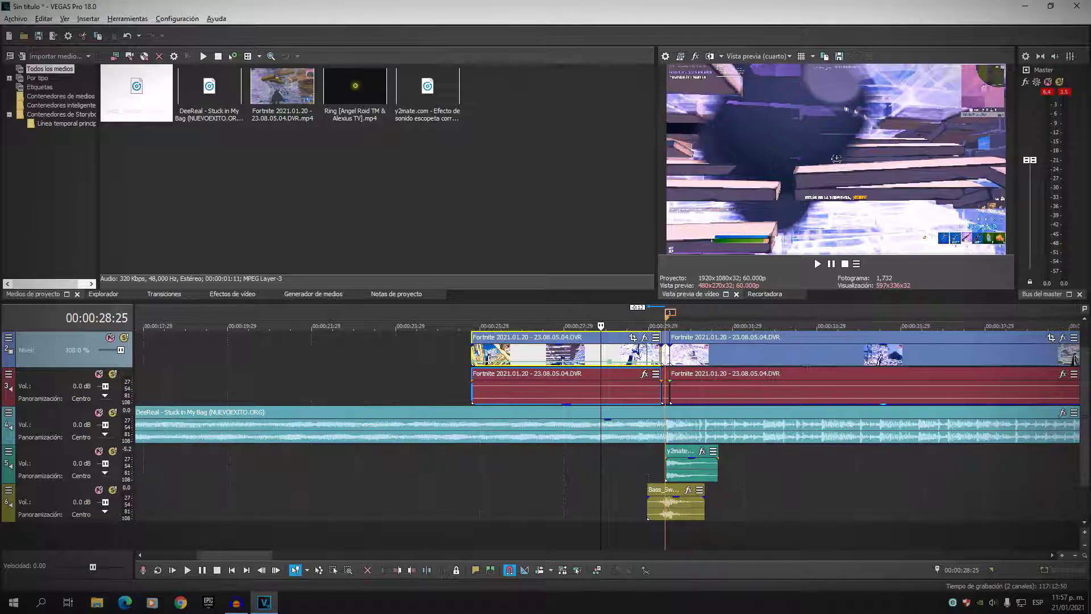
{"action": "key", "text": "space"}
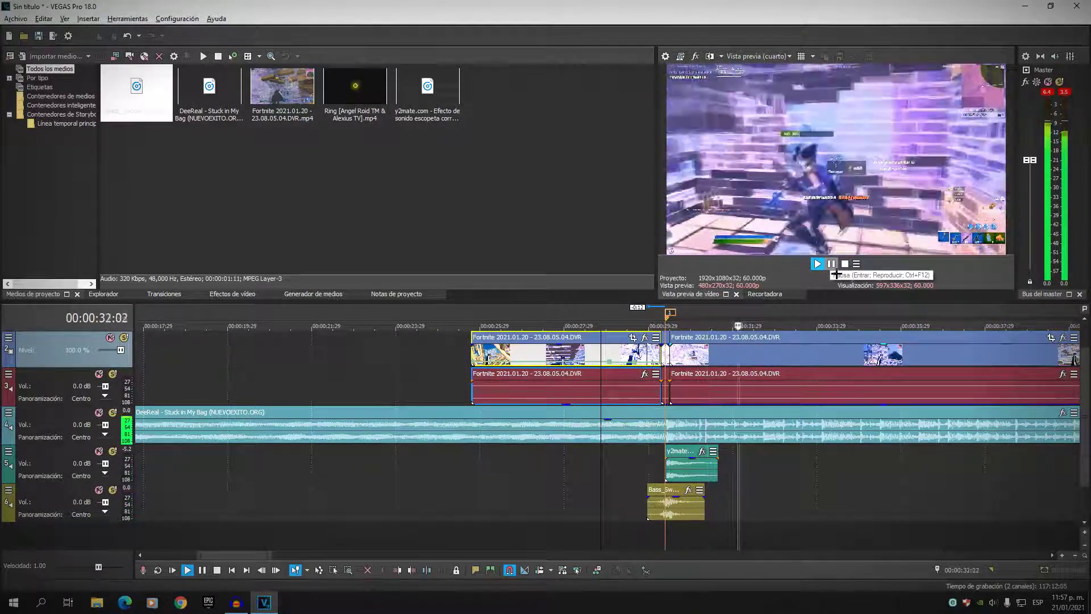
{"action": "left_click", "coordinate": [832, 266]}
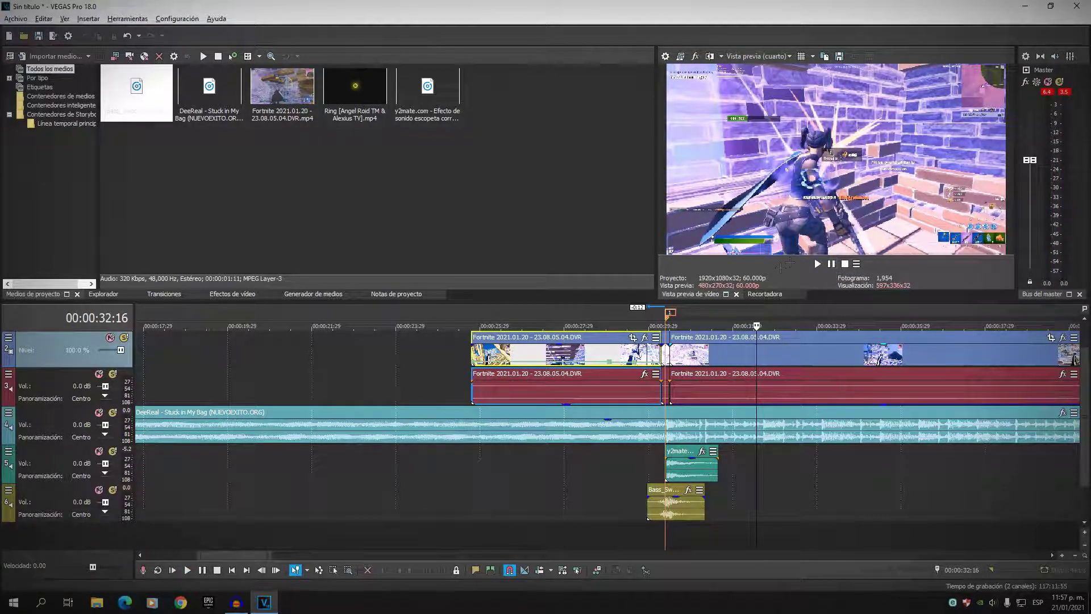
{"action": "left_click", "coordinate": [597, 324]}
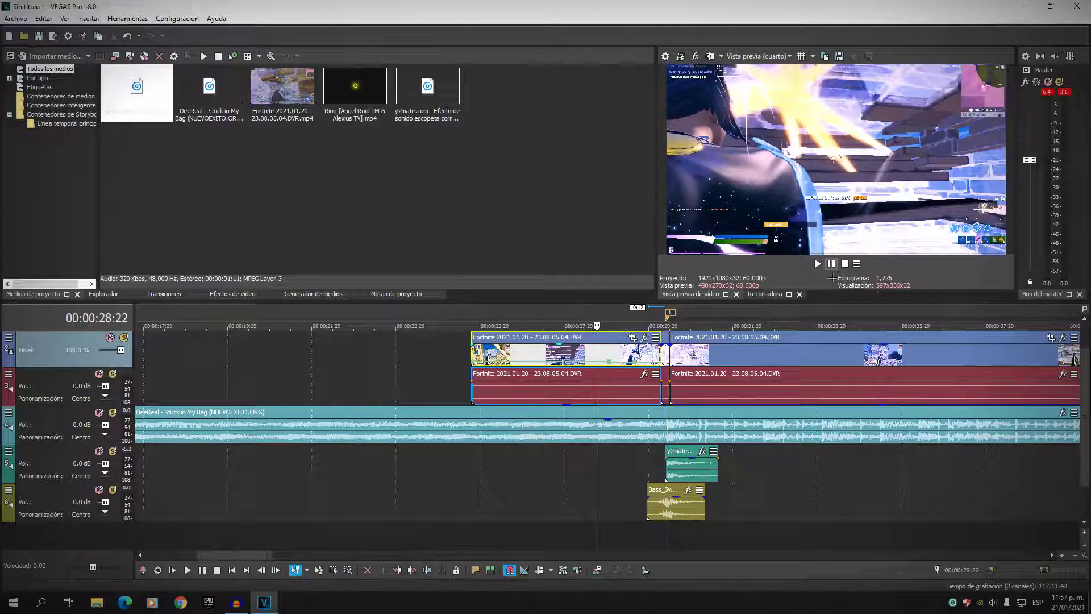
{"action": "left_click", "coordinate": [817, 264]}
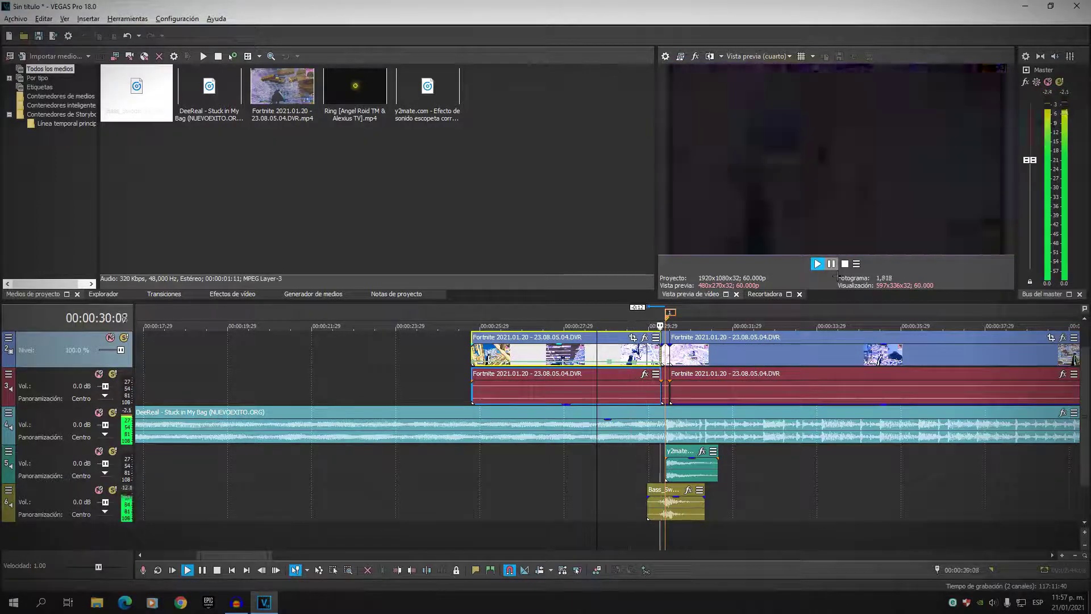
{"action": "key", "text": "Return"}
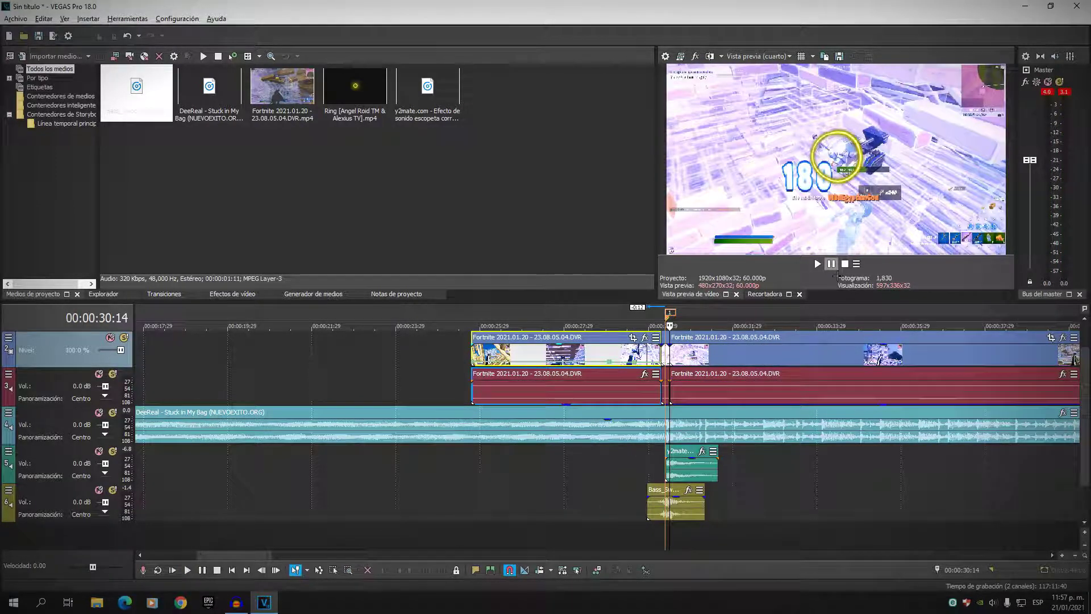